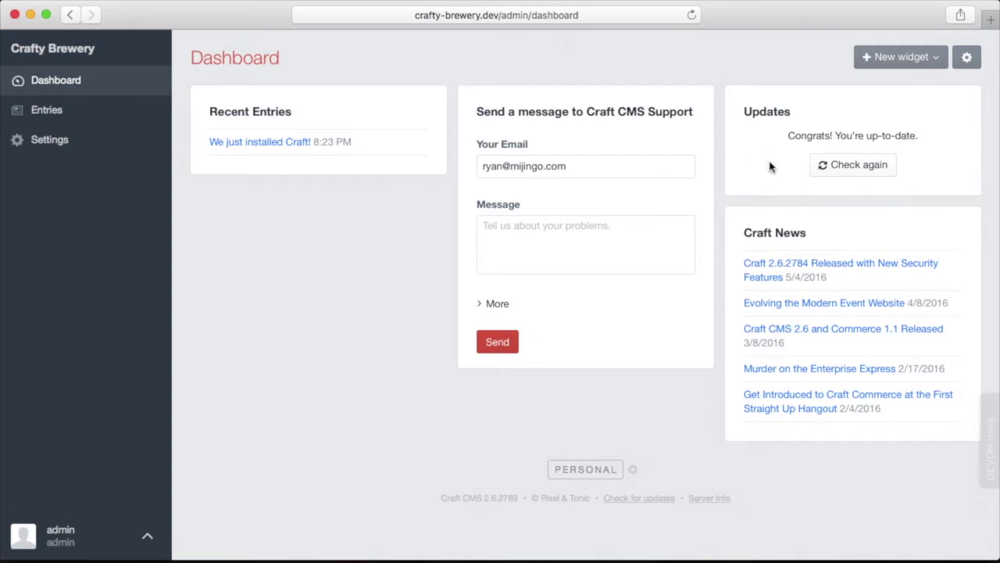
- Open the New widget list on the Crafty Brewery dashboard to see available widget types
click(932, 59)
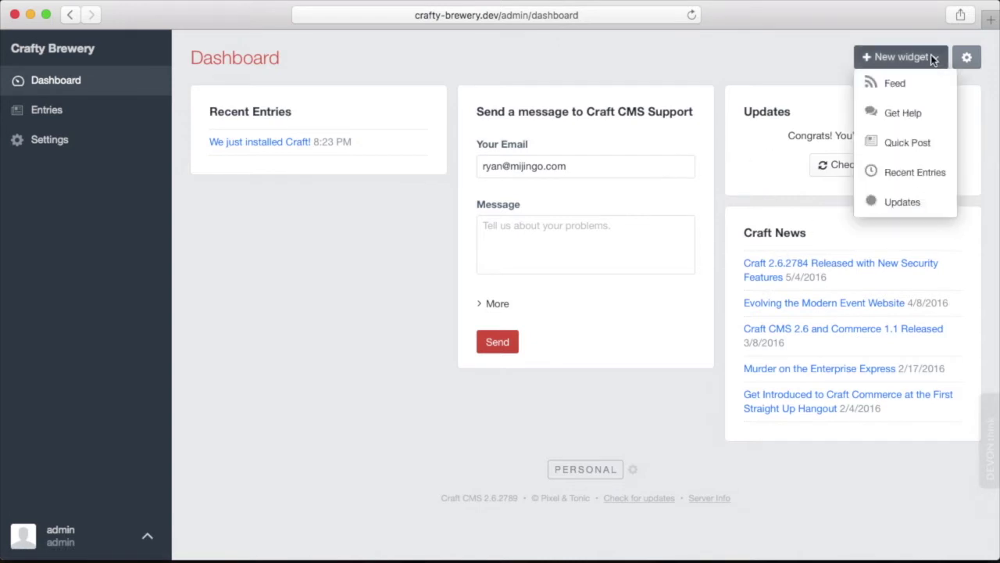
- Add a Quick Post widget set to publish to the News section and save it
click(931, 146)
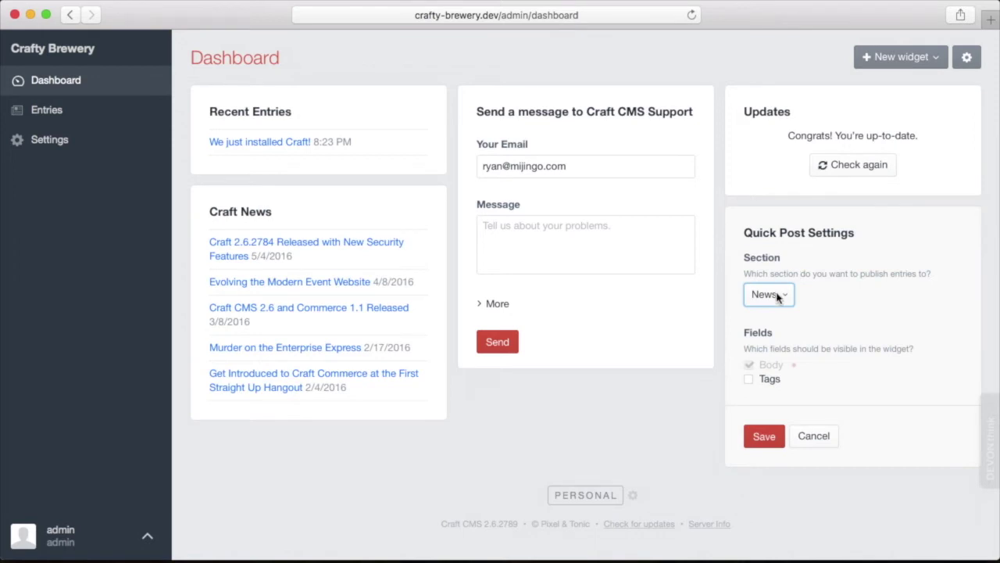
click(778, 295)
click(776, 292)
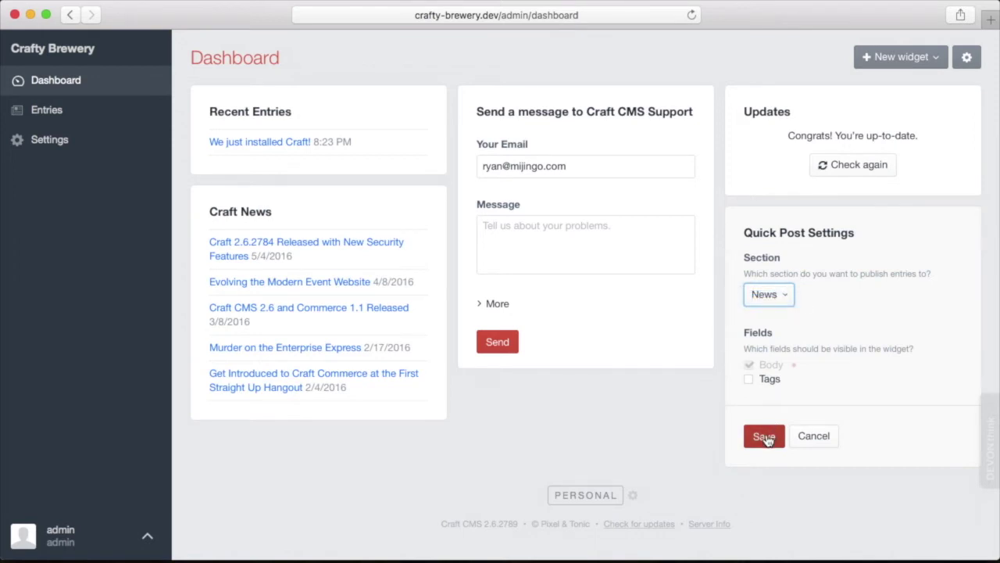
click(765, 438)
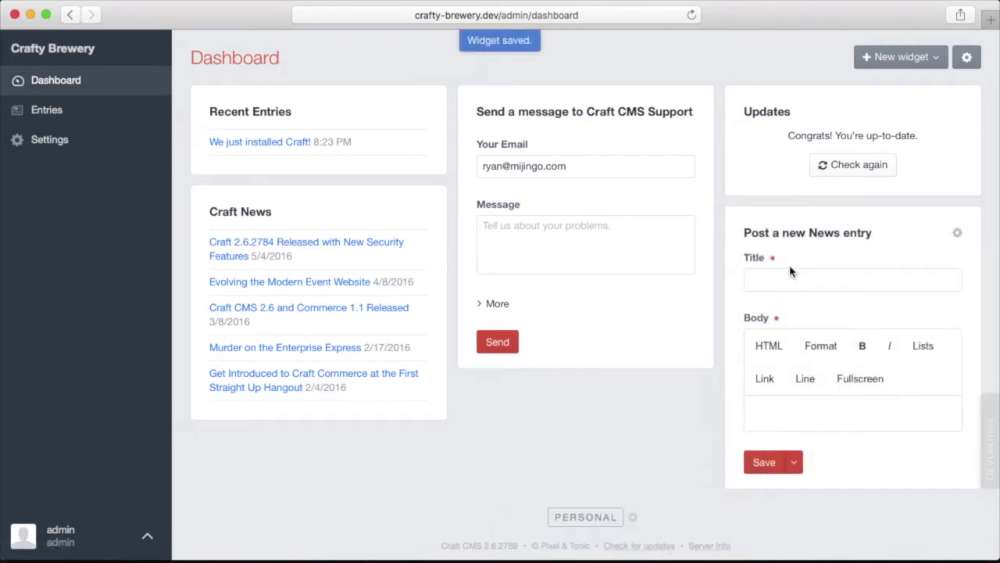
- Reopen the widget types list and dismiss it without adding another widget
click(789, 277)
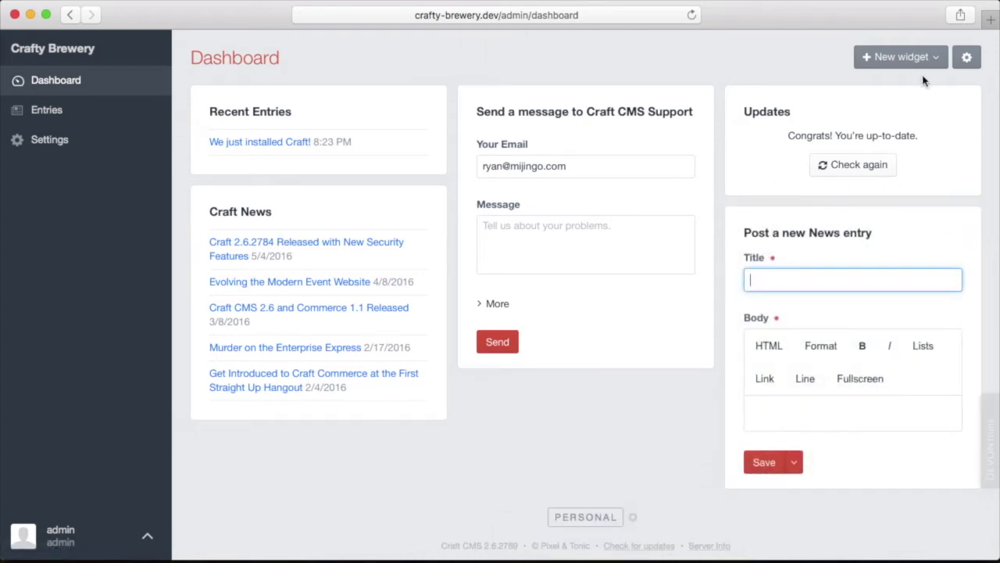
click(931, 55)
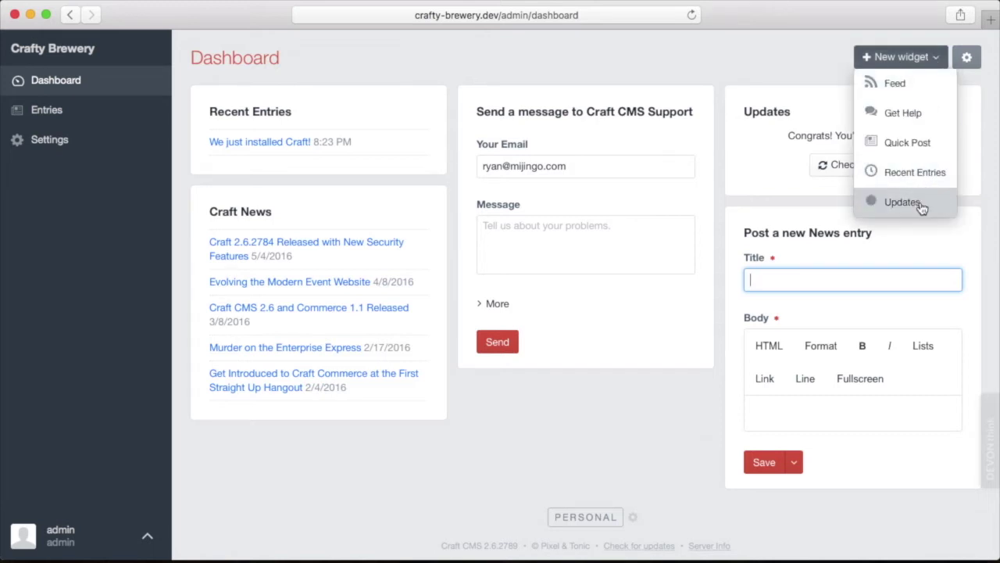
click(911, 58)
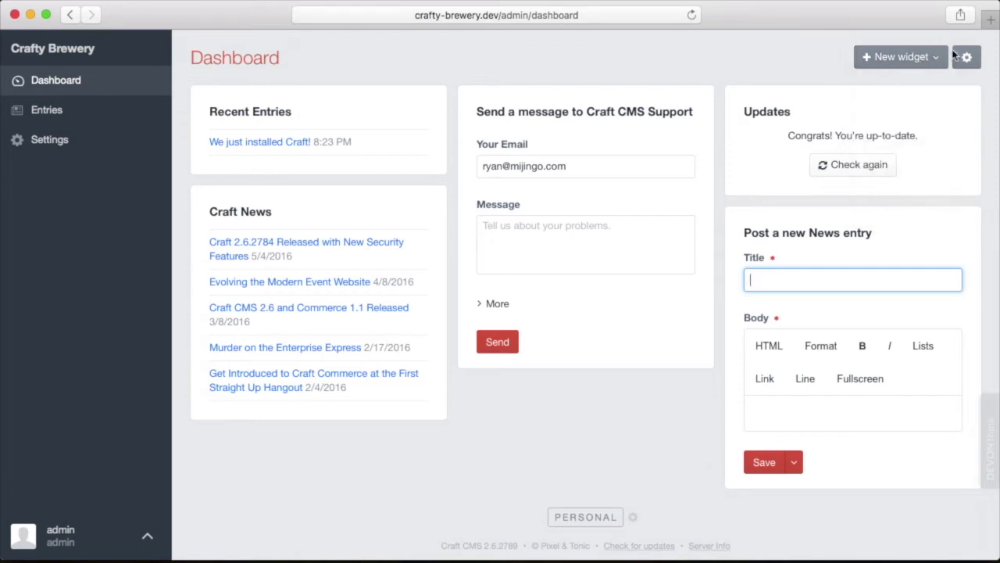
- Move Updates to the top and widen the Updates, Craft News and Quick Post widgets
click(969, 57)
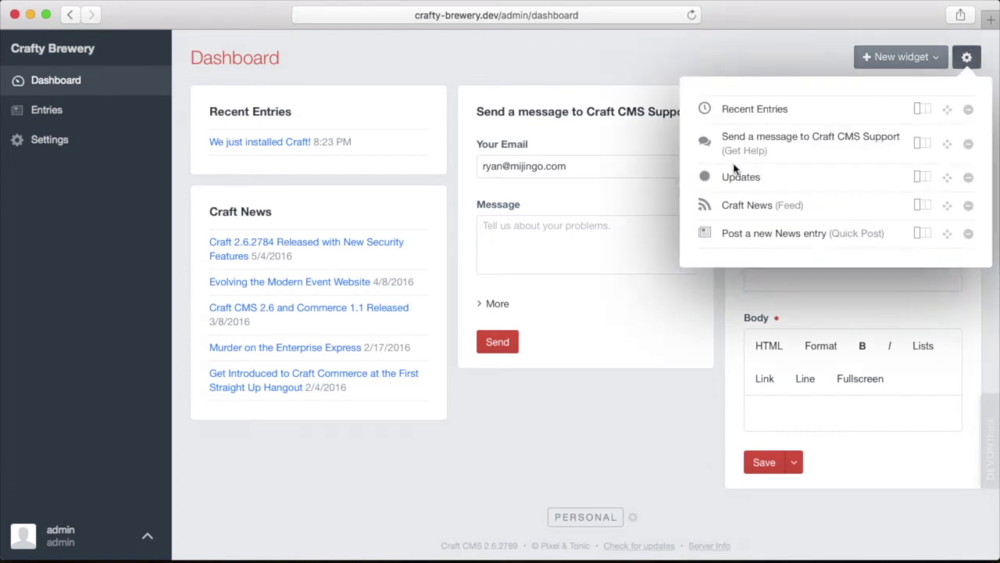
drag(947, 178, 940, 138)
click(925, 139)
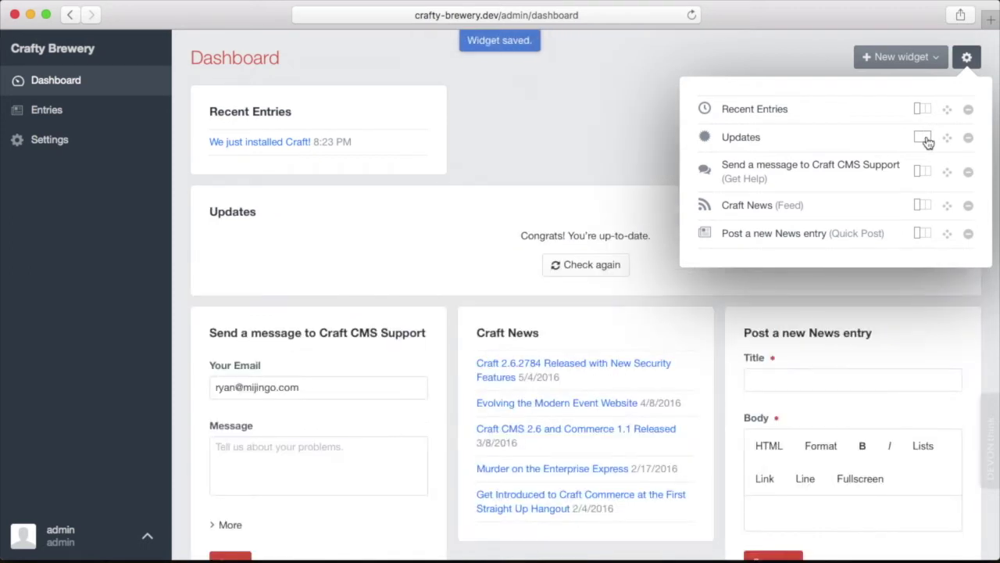
click(924, 206)
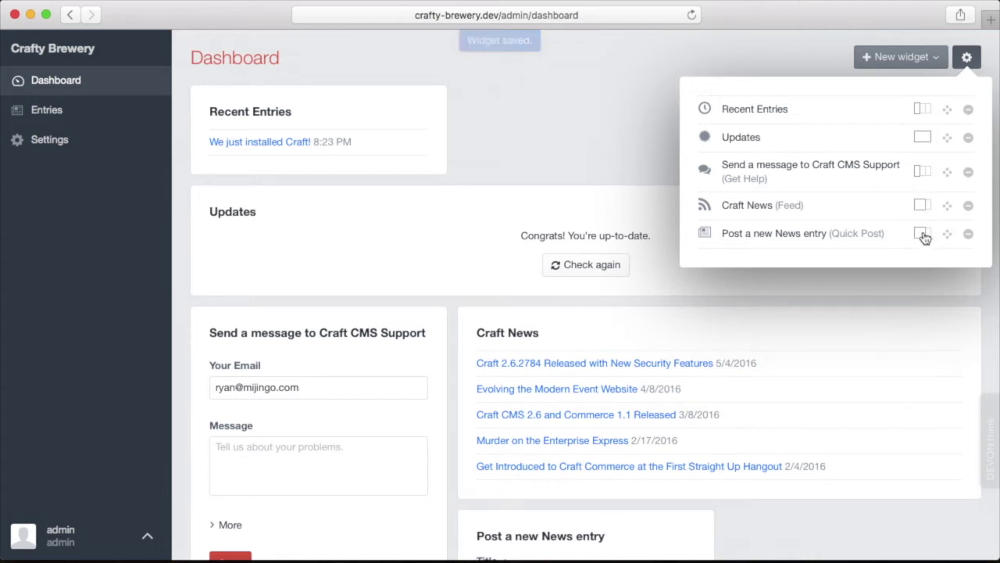
click(923, 235)
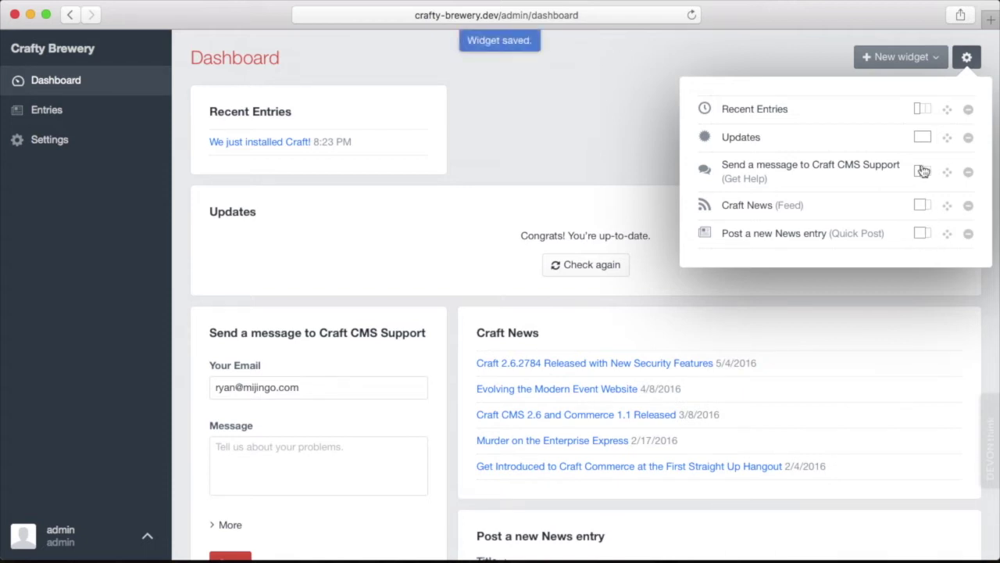
drag(946, 135, 940, 108)
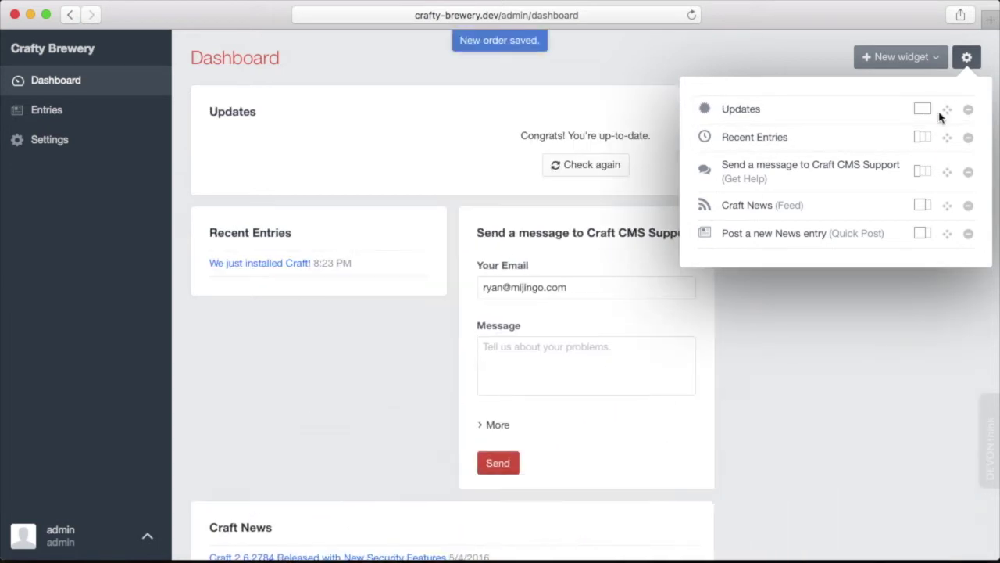
click(922, 235)
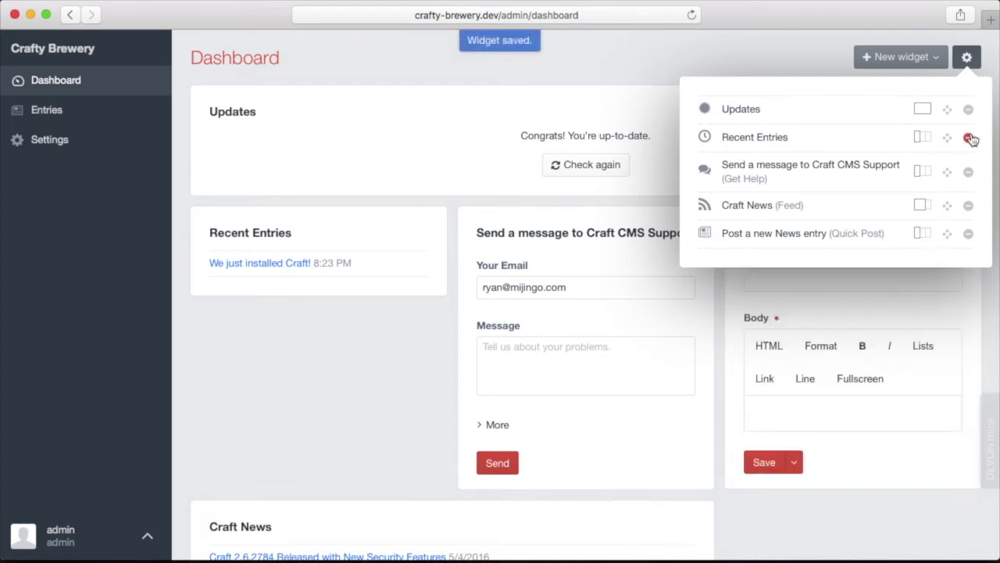
click(964, 65)
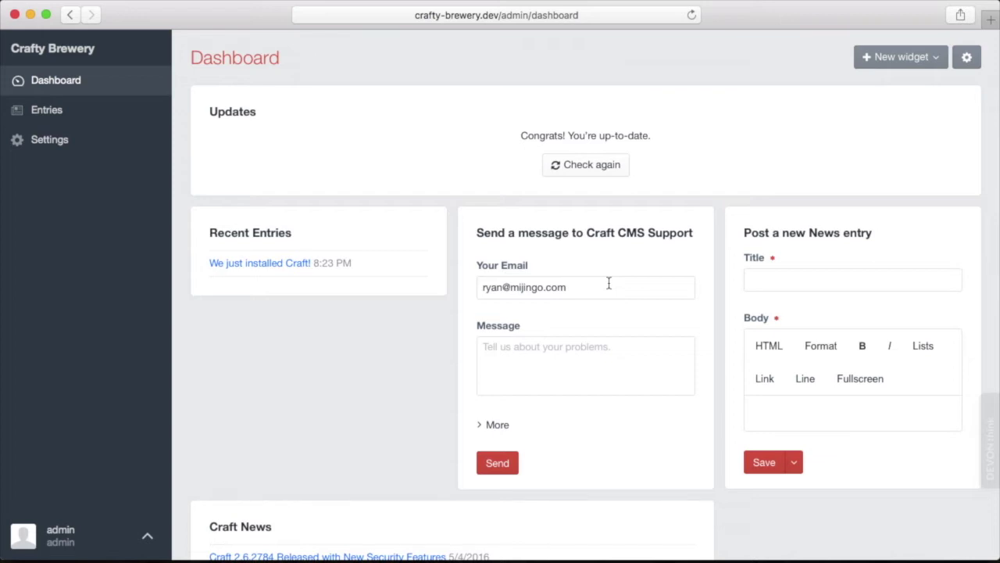
click(56, 118)
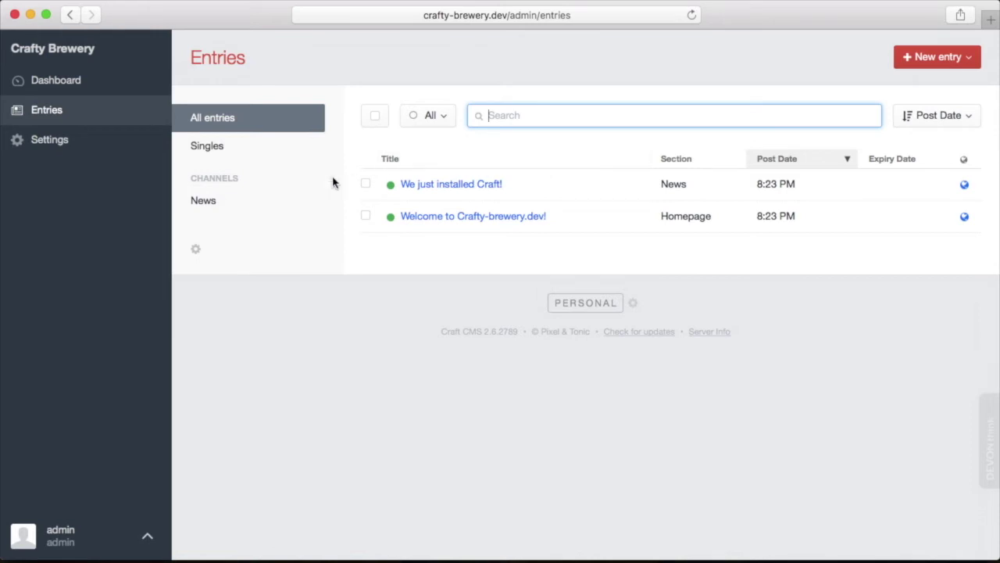
- Filter entries to the News channel and open 'We just installed Craft!' for editing
click(201, 199)
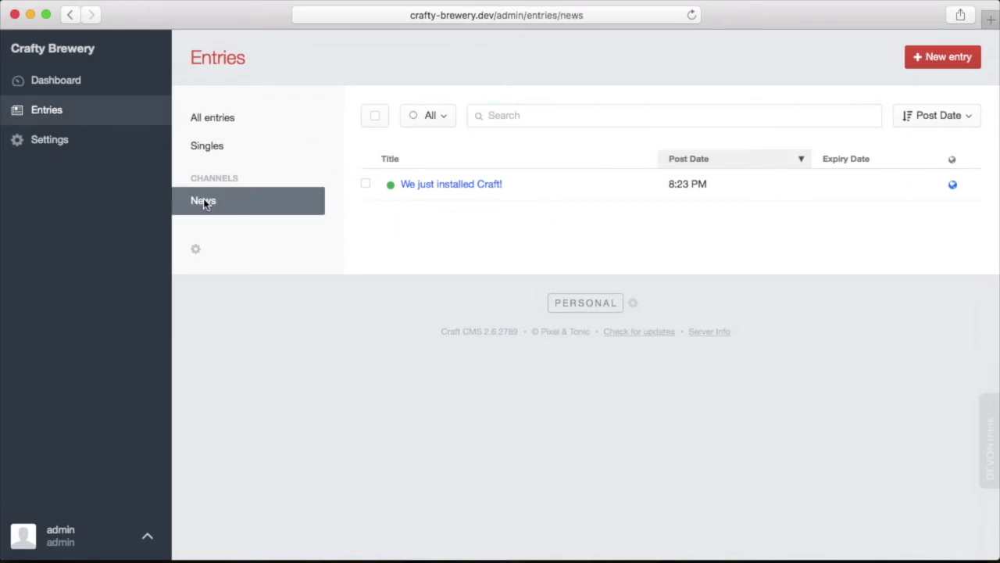
click(422, 184)
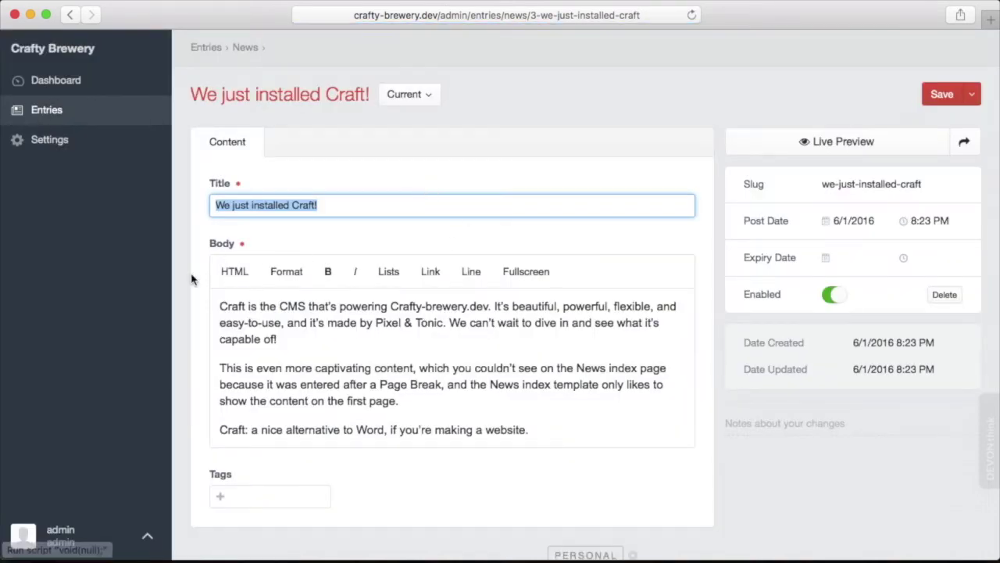
- Toggle the entry's enabled switch and open Live Preview of 'We just installed Craft!'
scroll(193, 280, down, 2)
scroll(193, 280, up, 2)
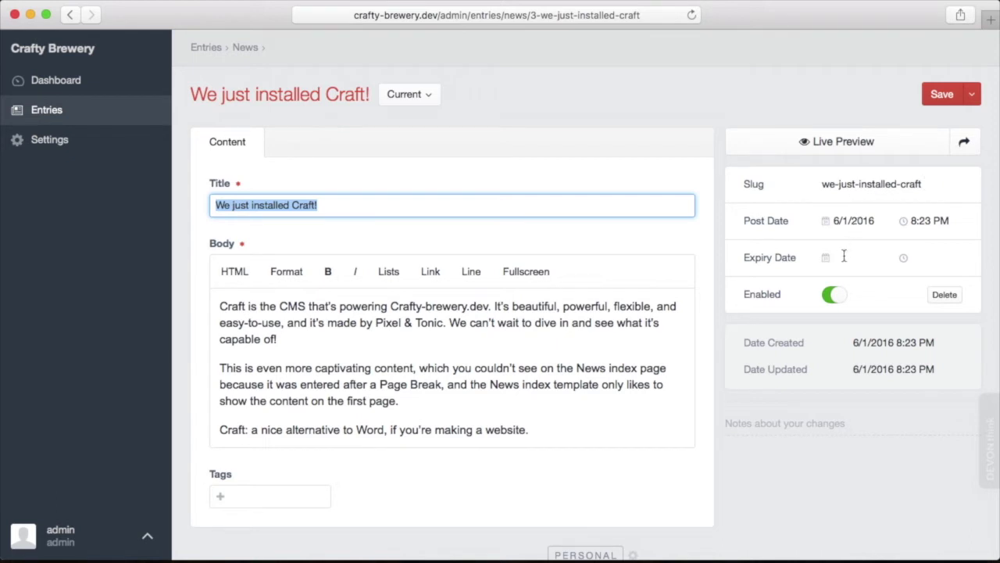
click(830, 295)
click(861, 139)
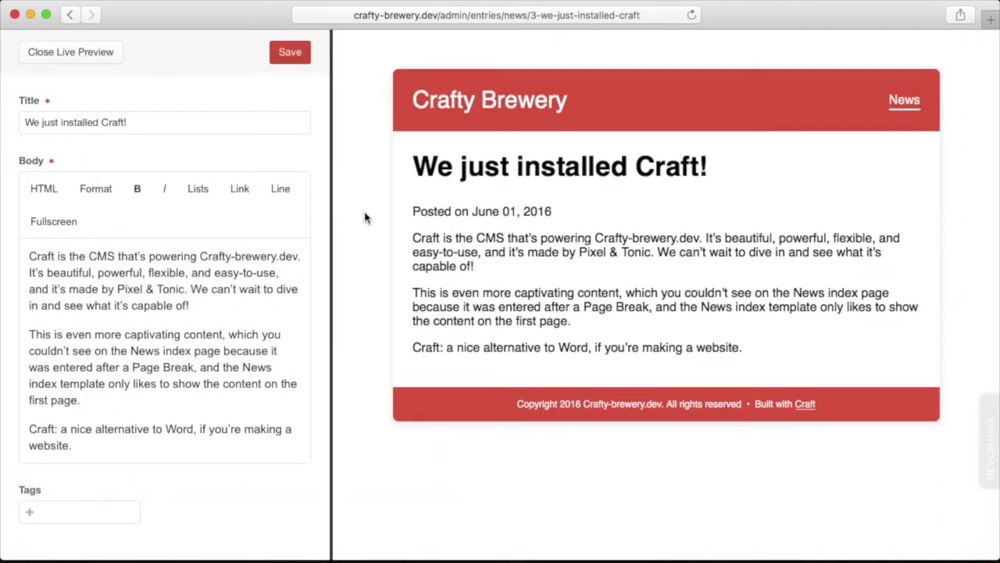
double_click(100, 258)
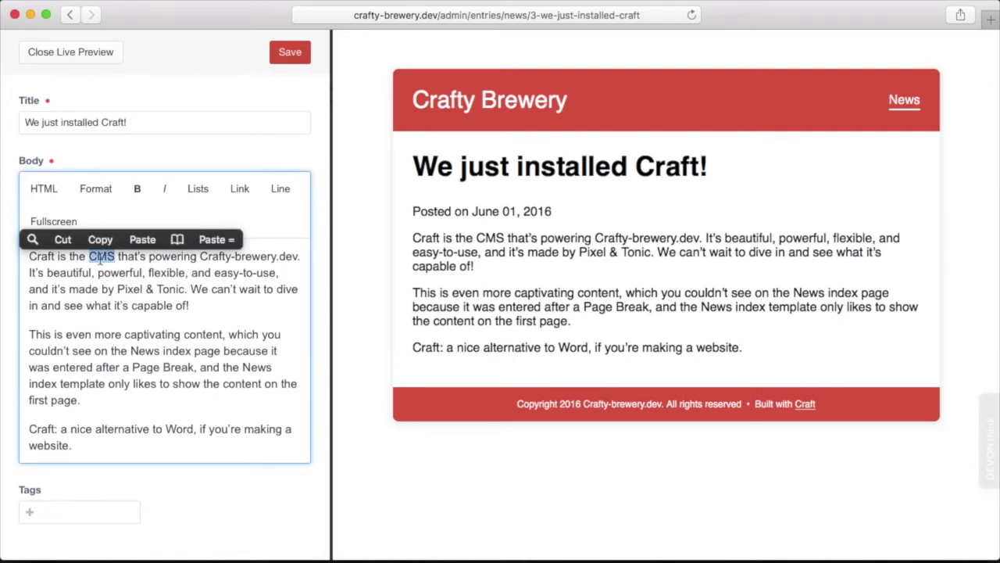
key(BackSpace)
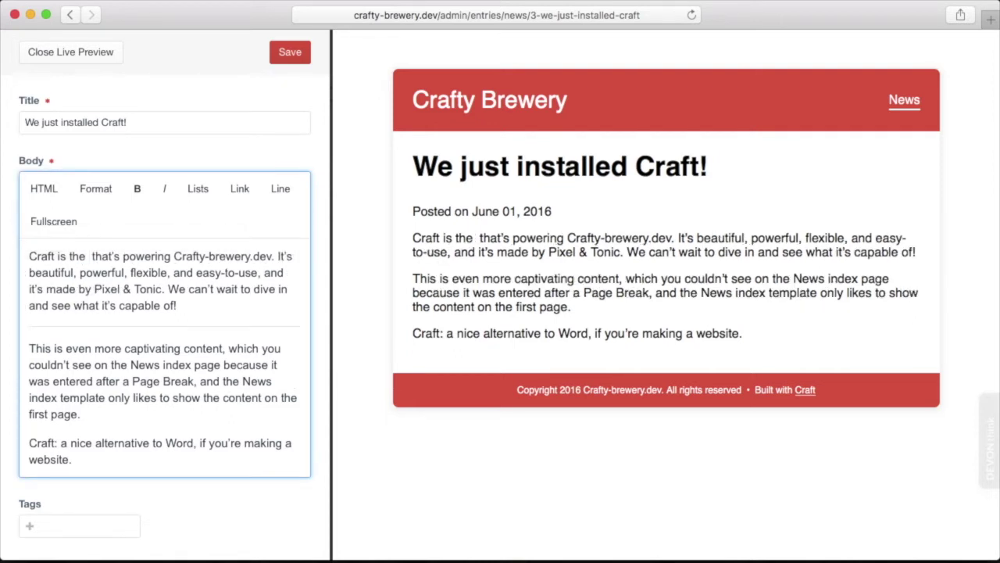
key(BackSpace)
key(BackSpace)
key(BackSpace)
key(BackSpace)
key(BackSpace)
key(BackSpace)
key(BackSpace)
key(BackSpace)
key(BackSpace)
key(BackSpace)
key(BackSpace)
key(BackSpace)
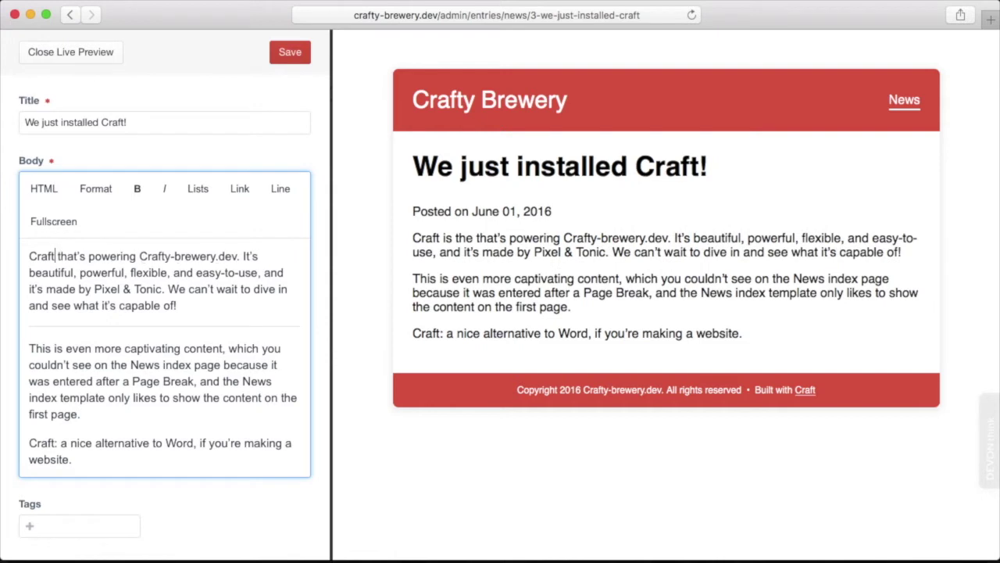
key(BackSpace)
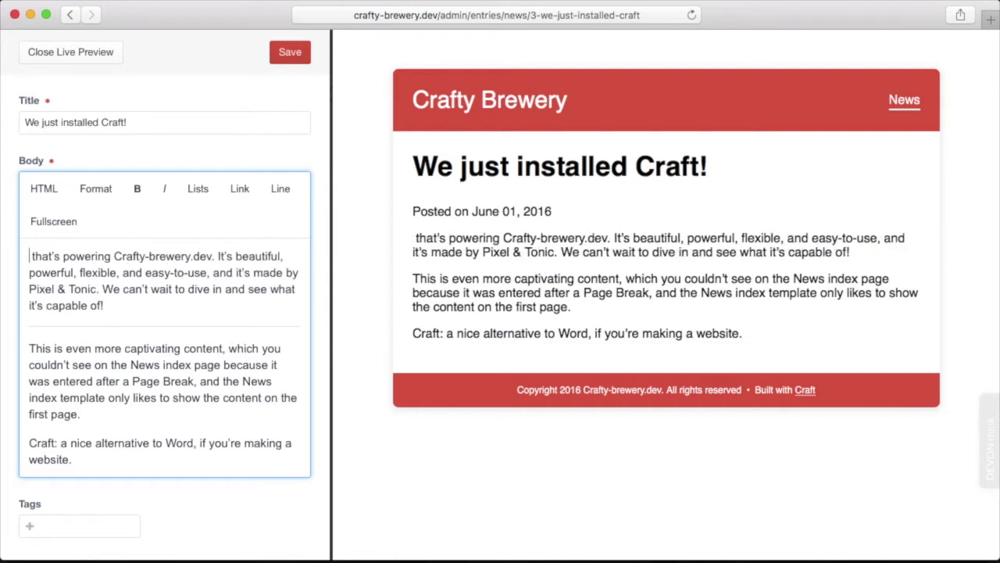
click(80, 52)
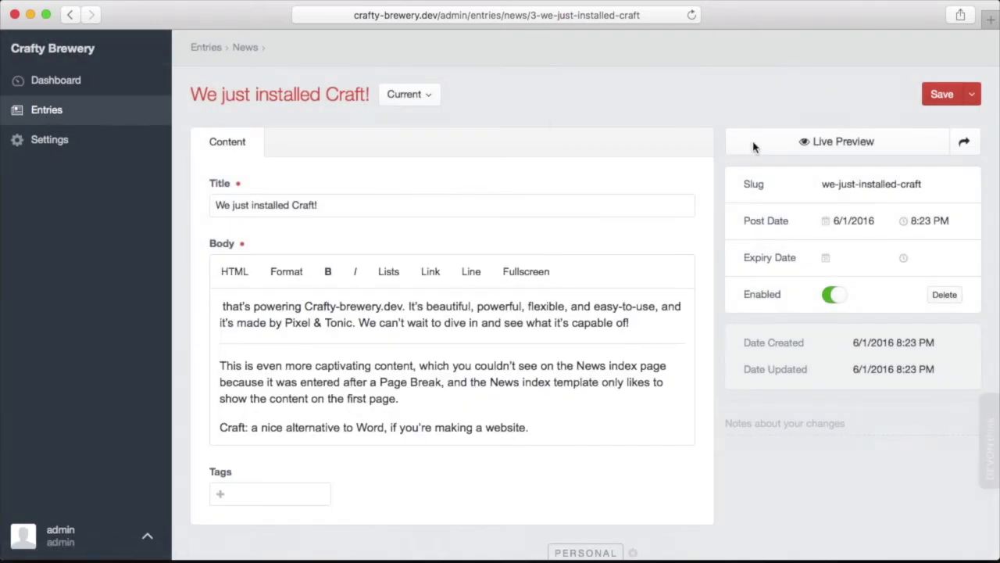
key(super+s)
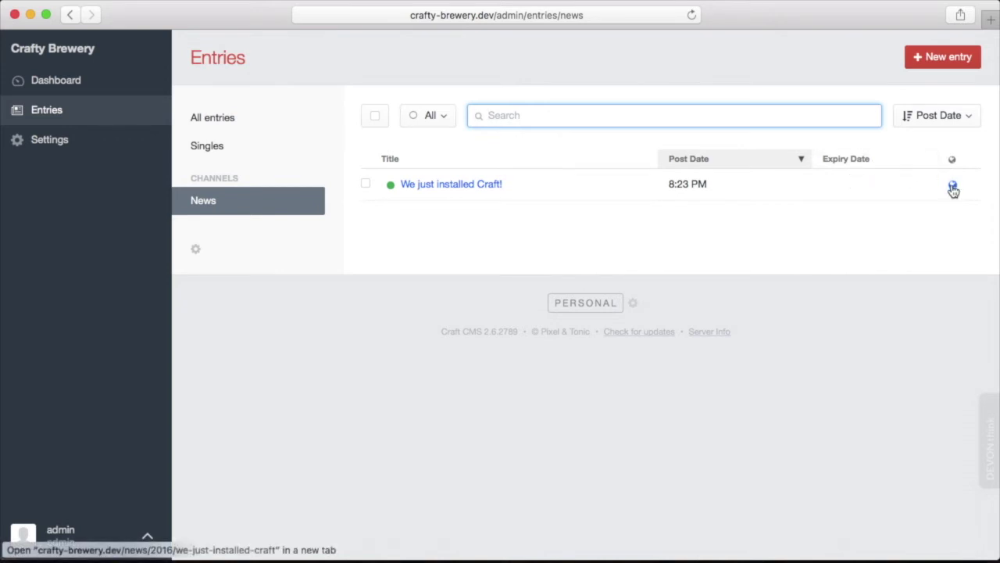
- Hide the Expiry Date column, put News above Singles, and add a 'Content' heading above News
click(196, 250)
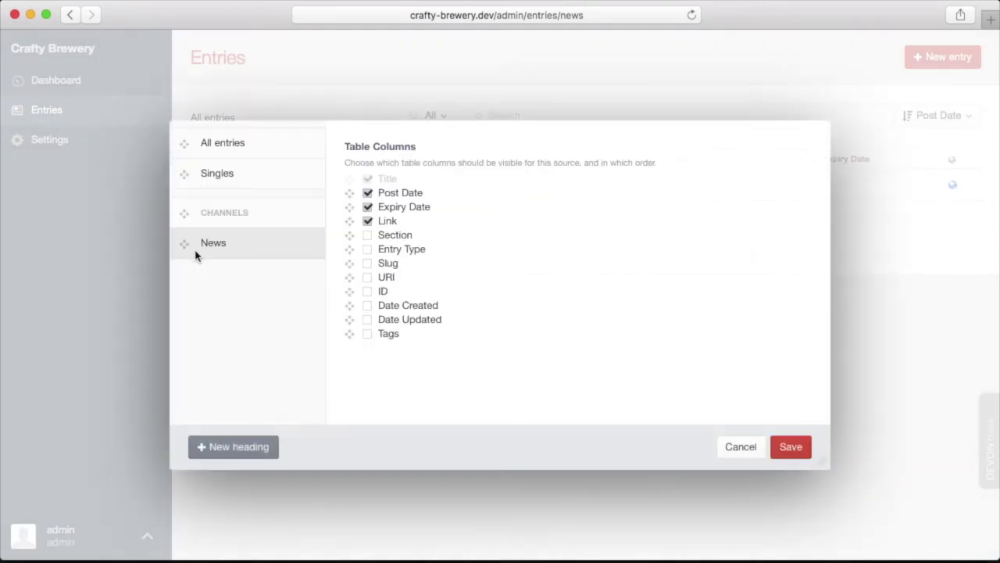
click(368, 207)
drag(183, 246, 184, 173)
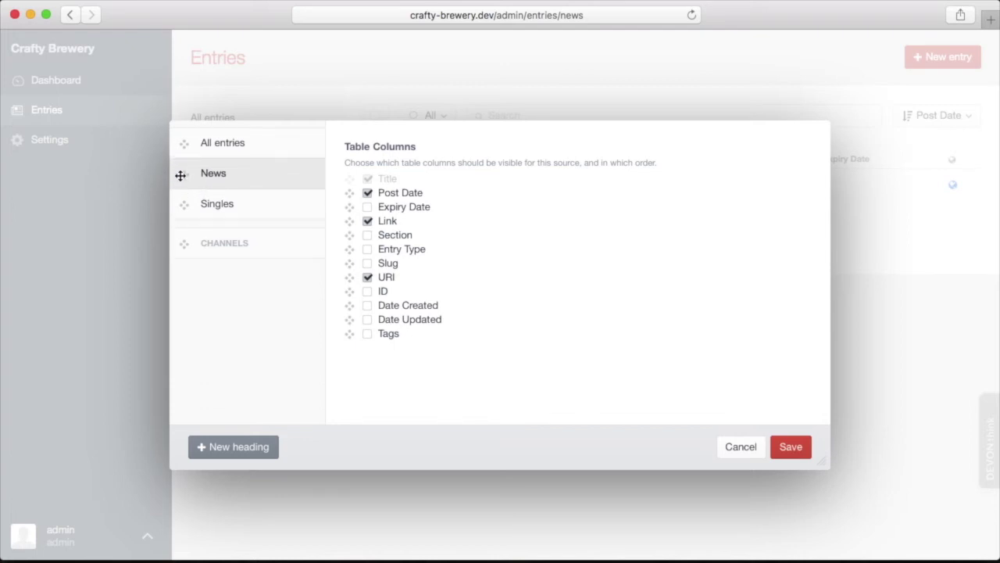
click(219, 452)
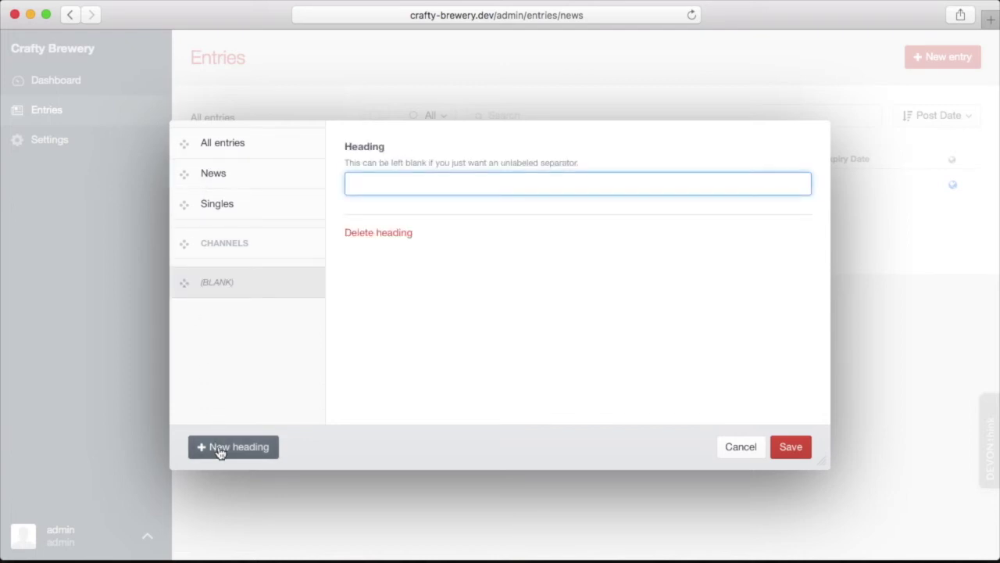
text(Content)
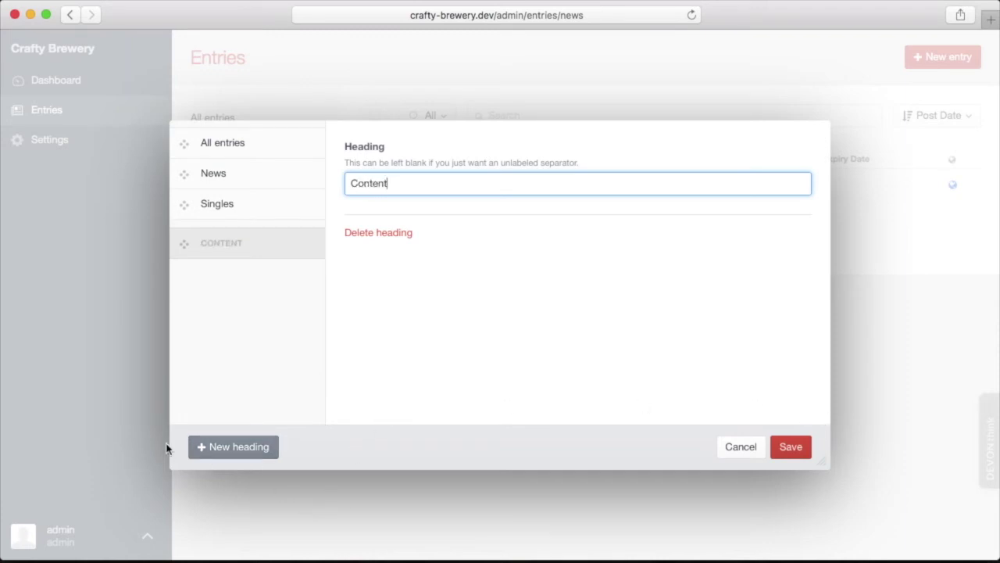
click(389, 367)
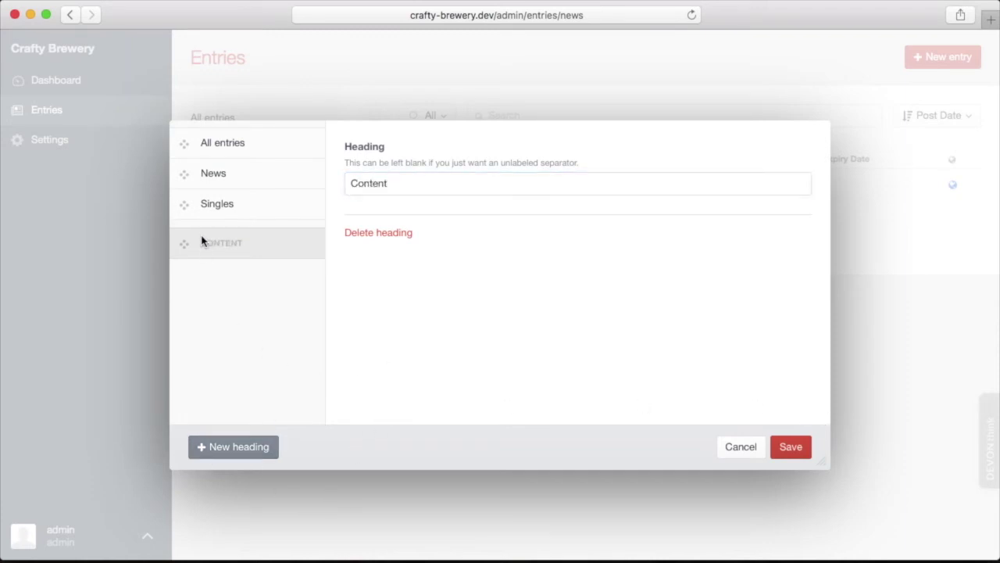
drag(202, 242, 188, 182)
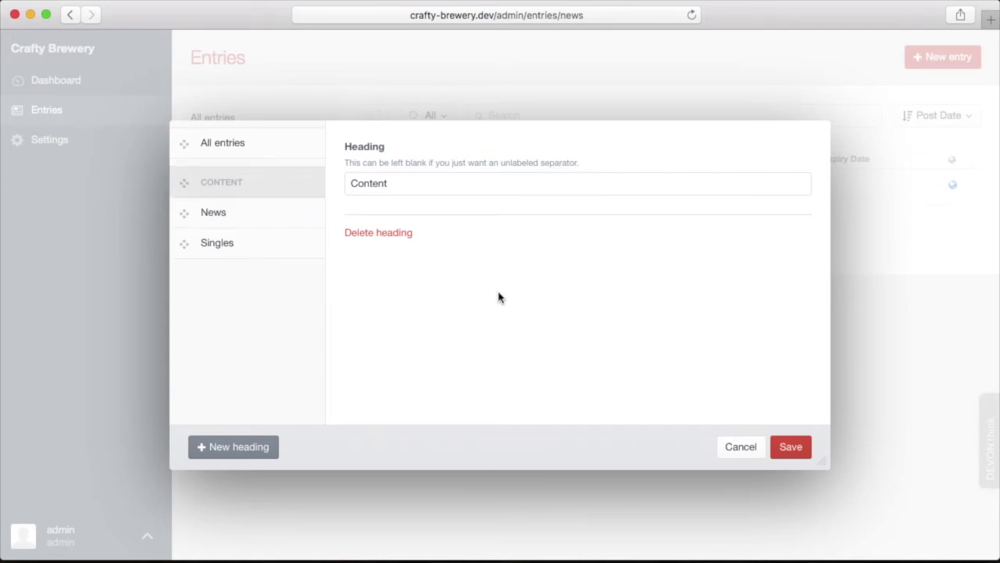
click(797, 447)
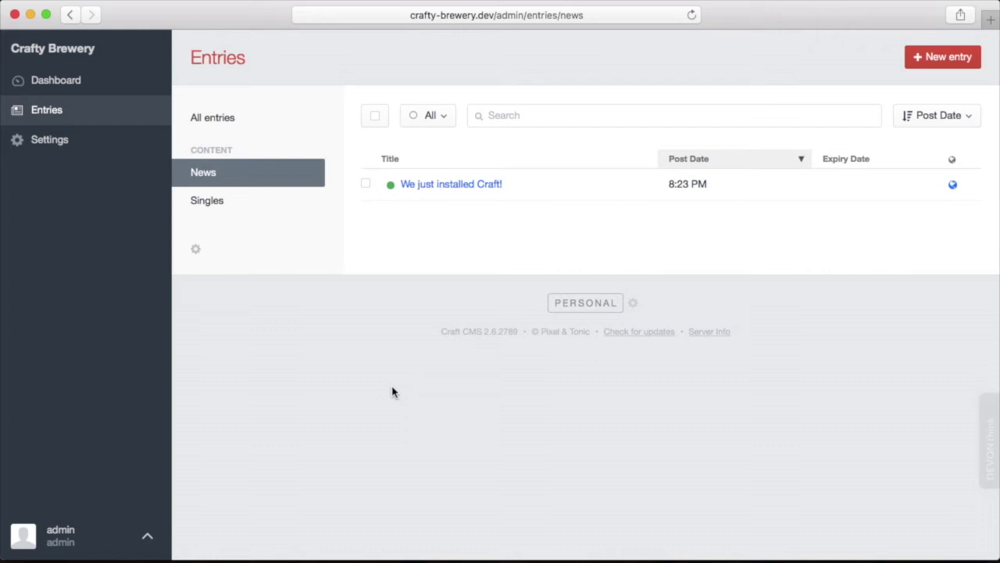
- Look through the Sections and Fields settings, then go to My Account
click(49, 140)
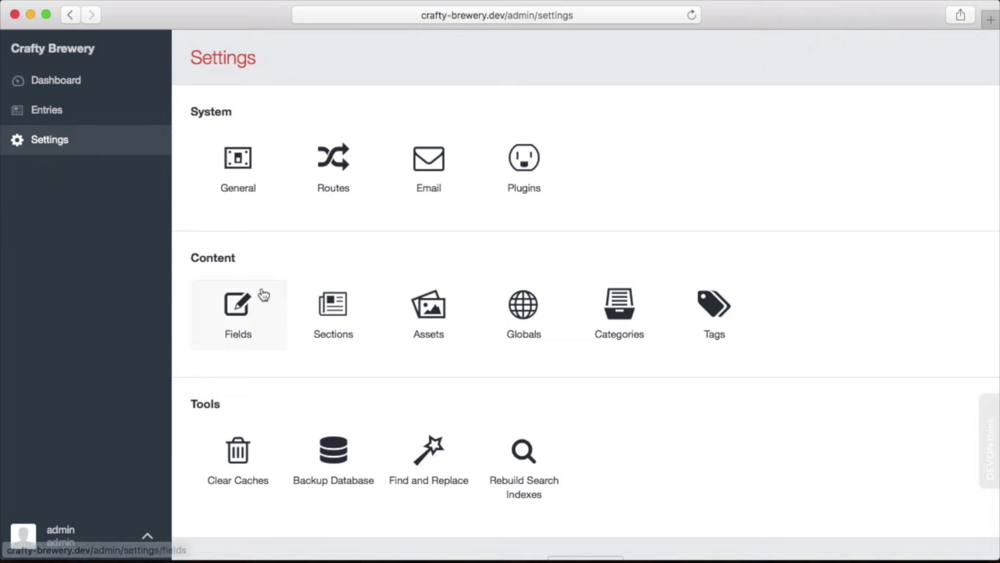
click(326, 311)
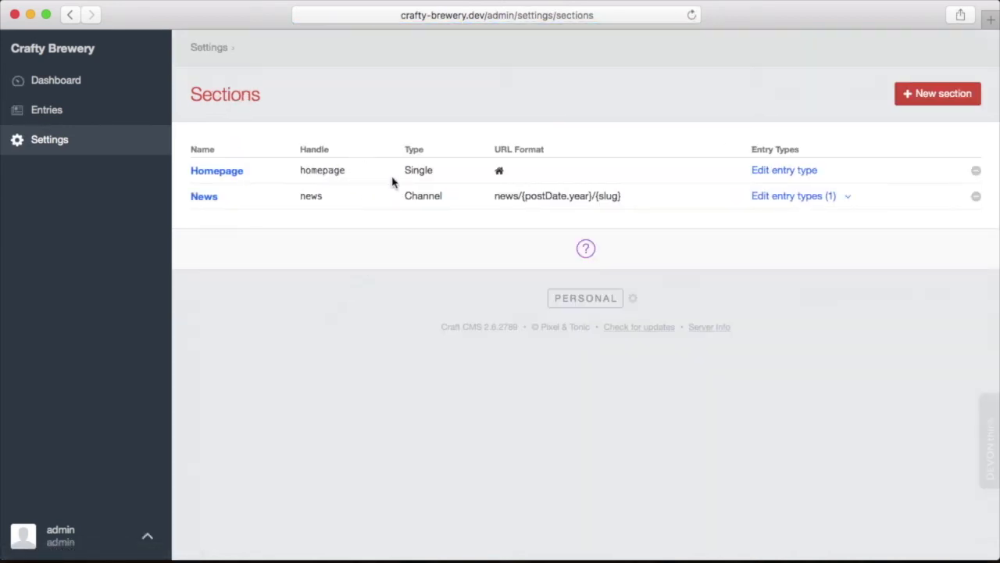
click(225, 51)
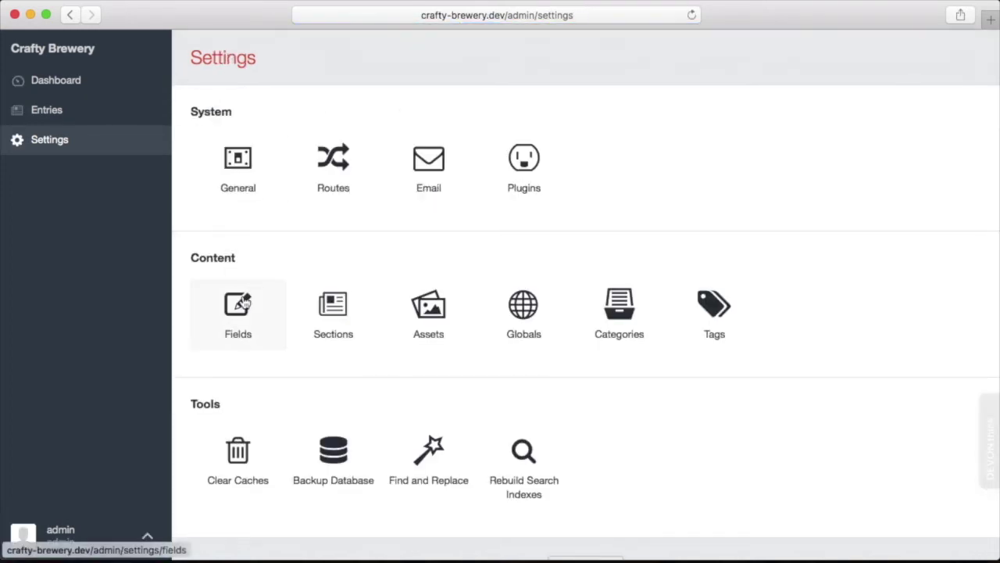
click(242, 303)
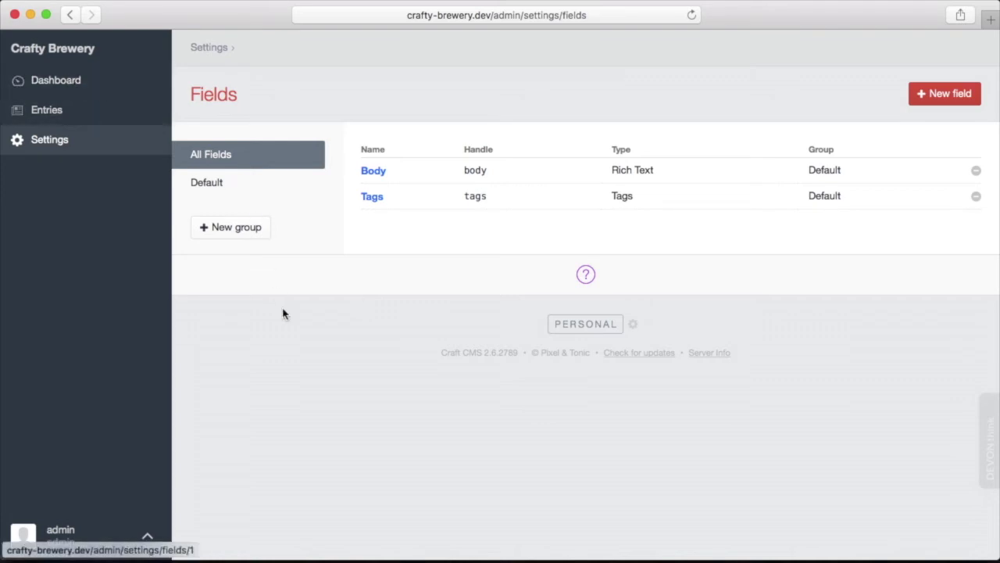
click(145, 538)
click(167, 476)
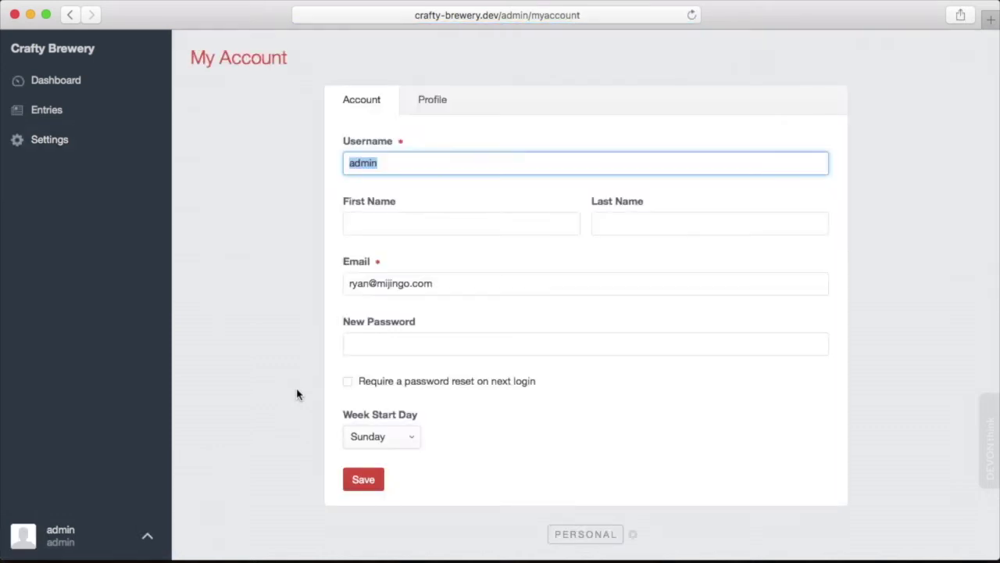
- Return from My Account to the dashboard and scroll down through the Craft News widget
click(221, 410)
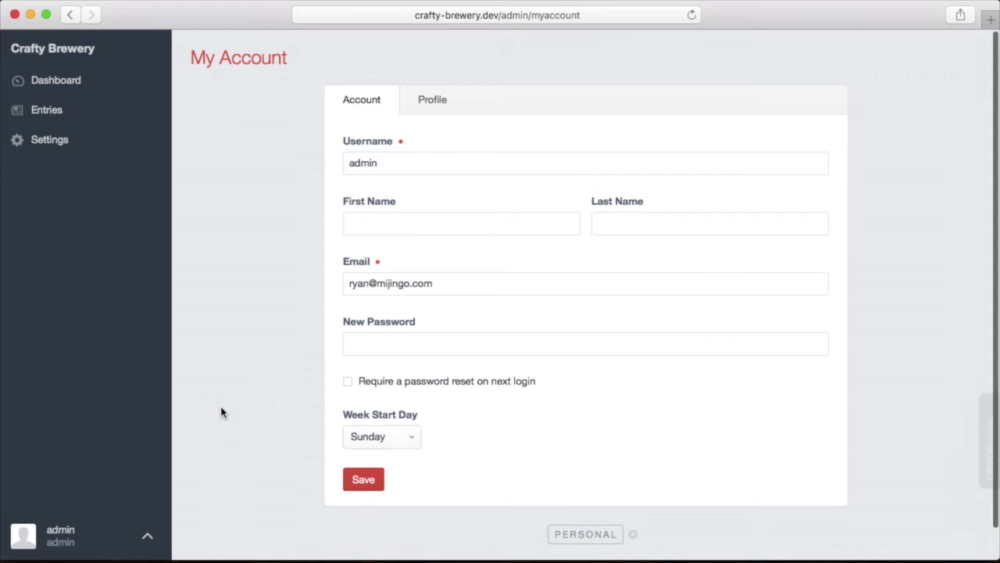
click(67, 83)
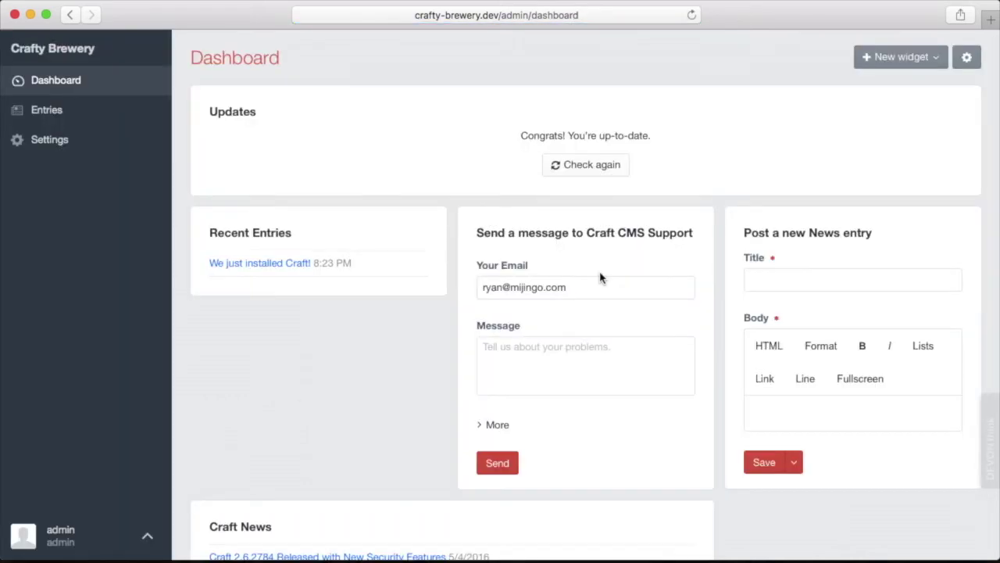
scroll(638, 343, down, 1)
scroll(638, 345, down, 5)
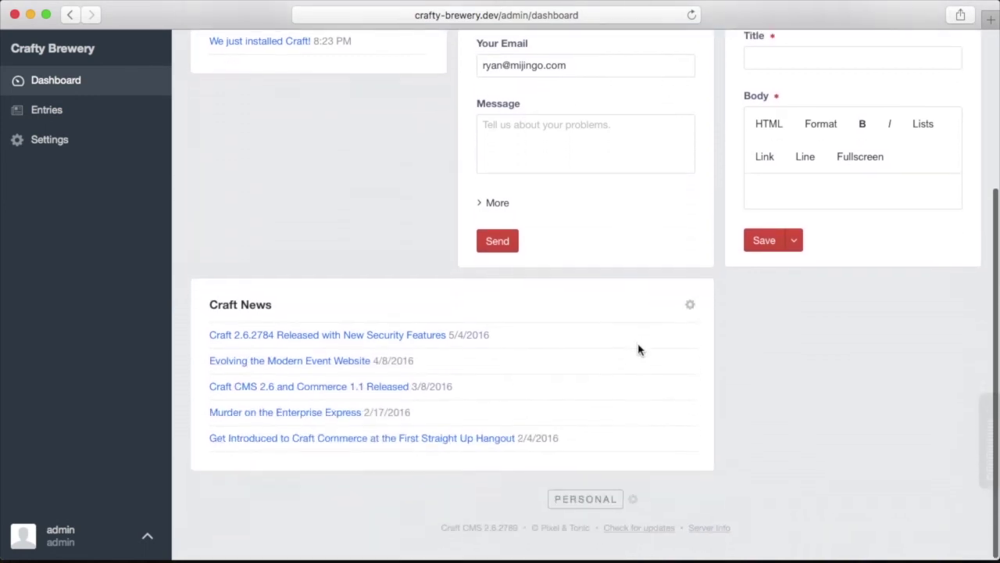
- Open the Craft edition comparison and start the free Pro edition trial
click(632, 504)
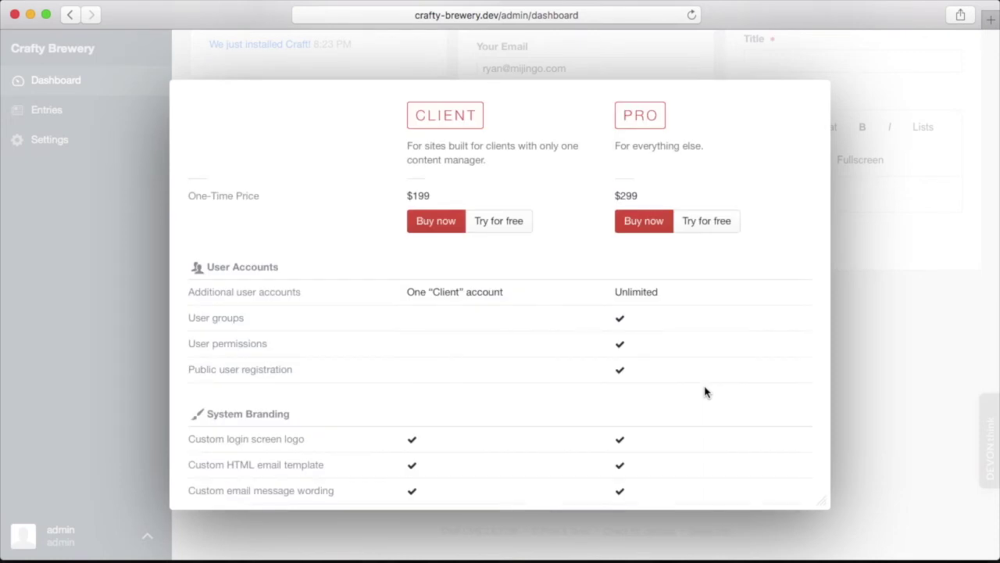
scroll(578, 364, up, 1)
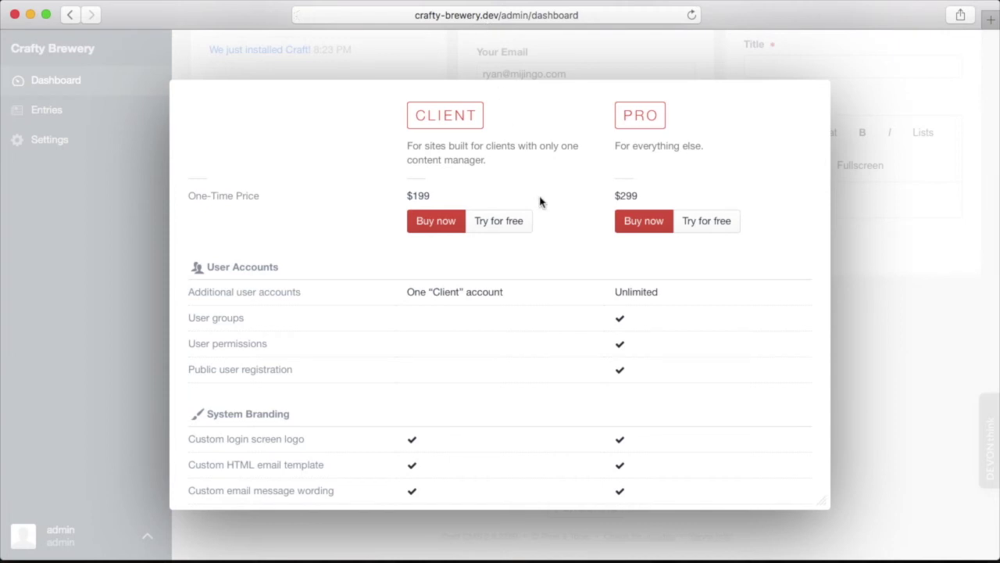
click(725, 221)
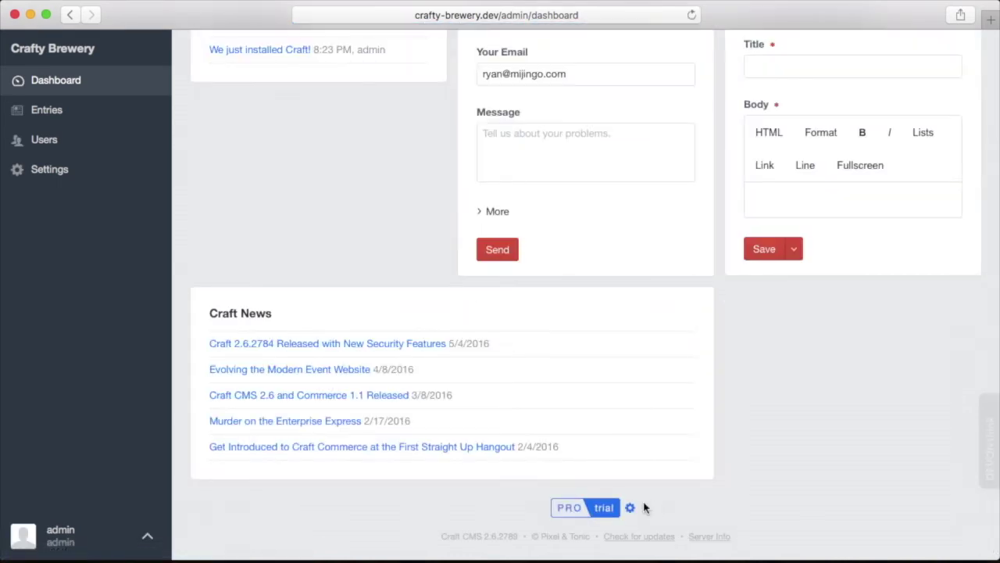
- After reloading into the Pro trial, open the Users page showing the single admin account
scroll(369, 240, up, 5)
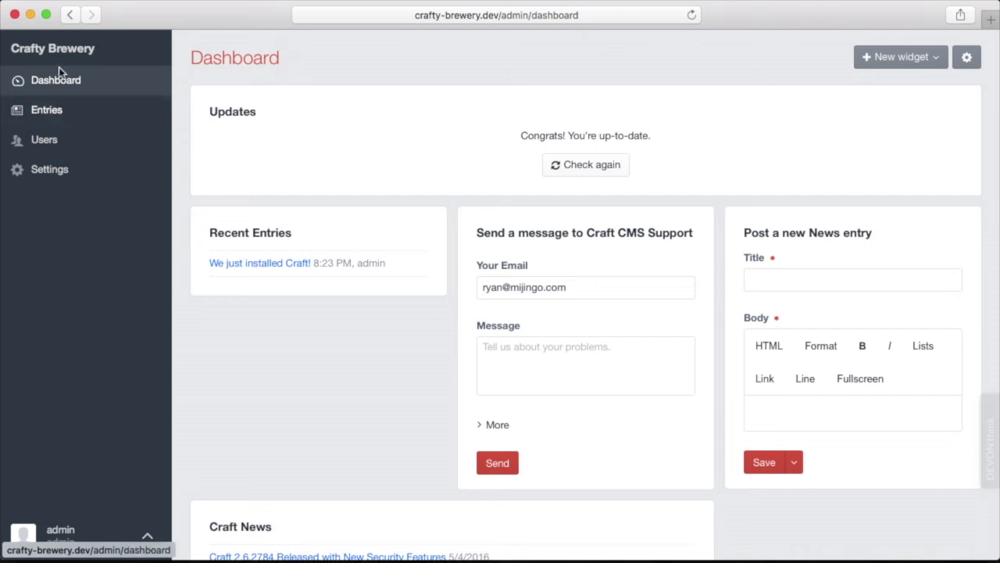
click(48, 141)
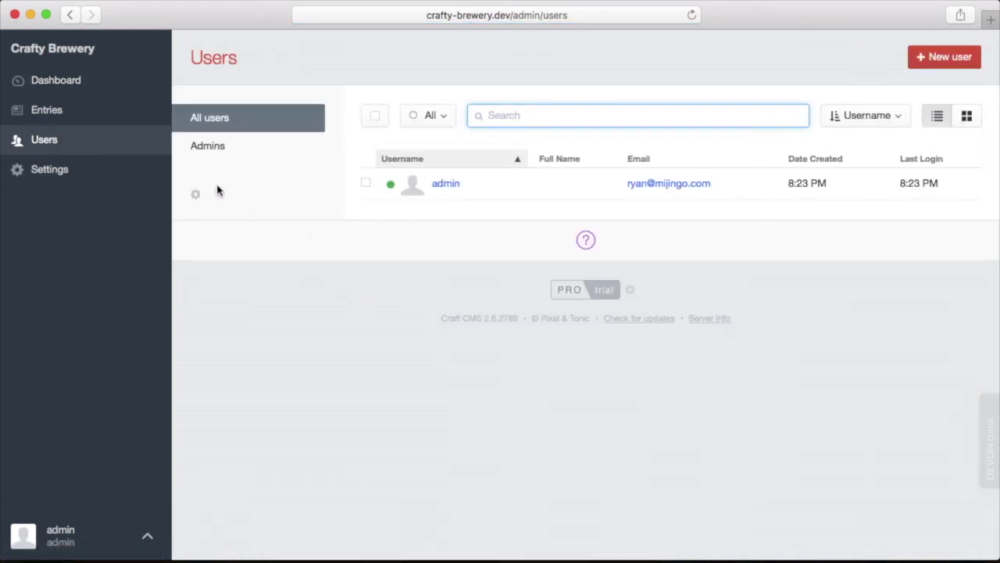
- Open the Dashboard in a background tab, keeping the single-admin users list in view
super+click(78, 82)
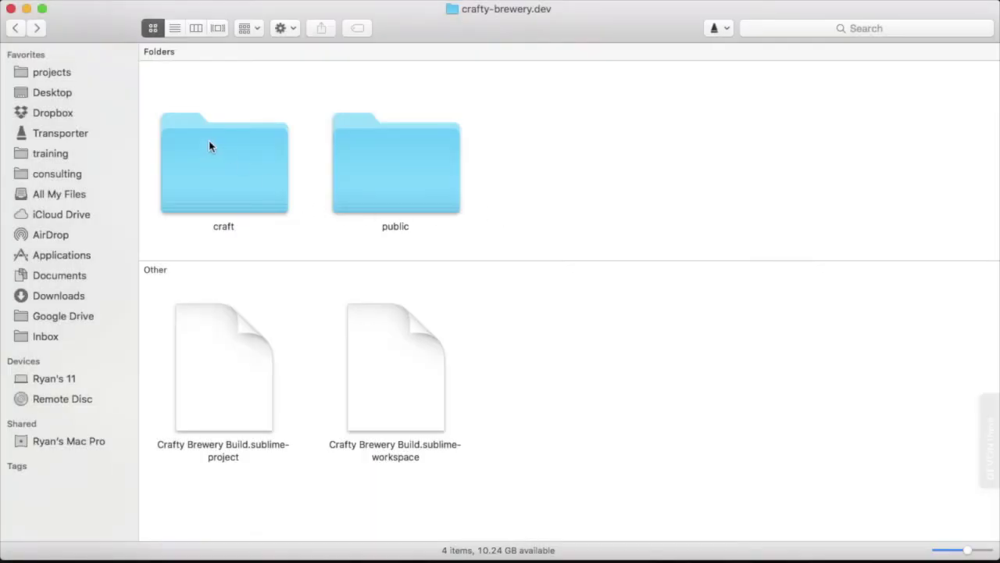
- Open craft/app to view its 30 items, then go back up to the craft folder
double_click(225, 190)
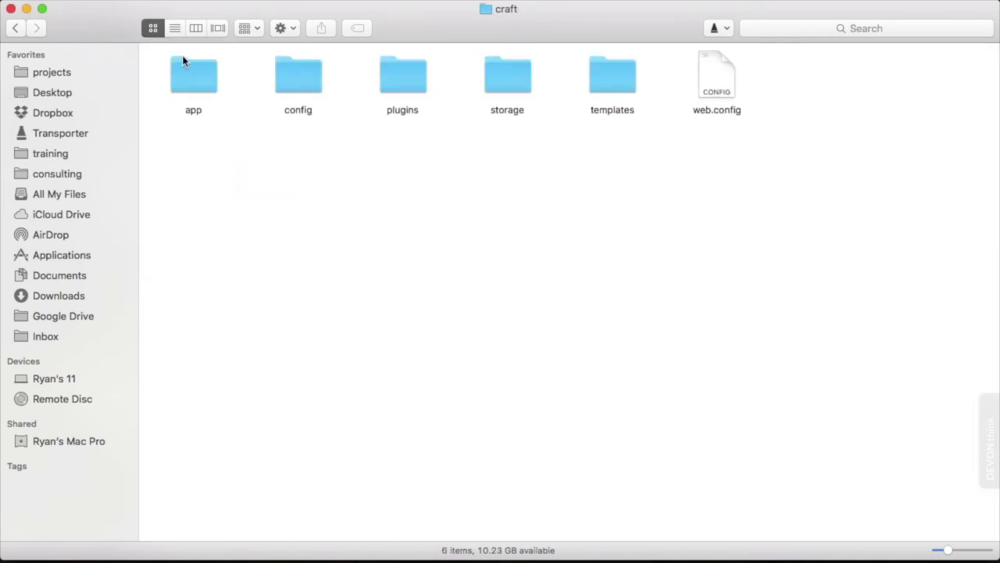
double_click(194, 88)
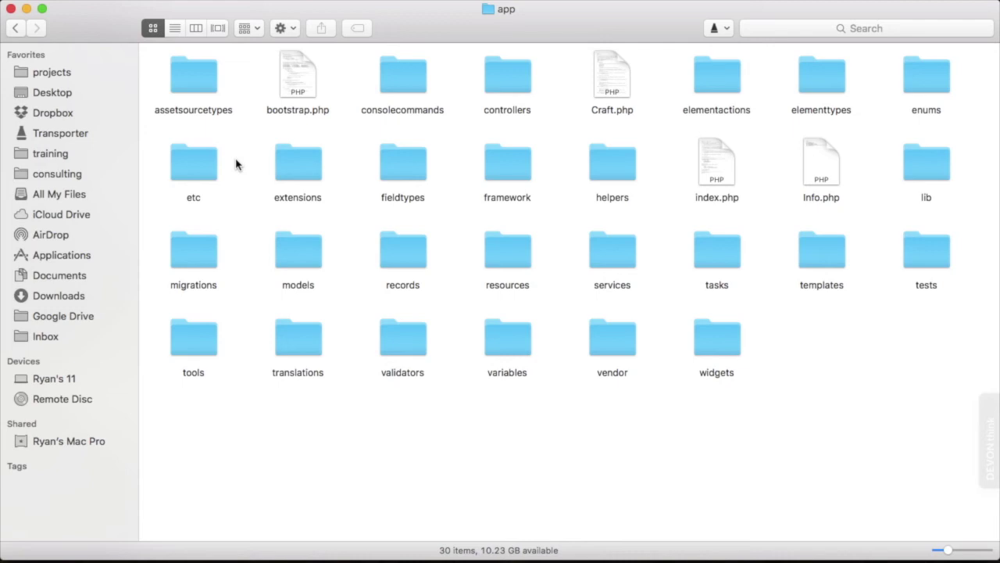
key(super+bracketleft)
- In craft/config, select db.php, general.php, routes.php and license.key, then open the redactor folder
double_click(300, 72)
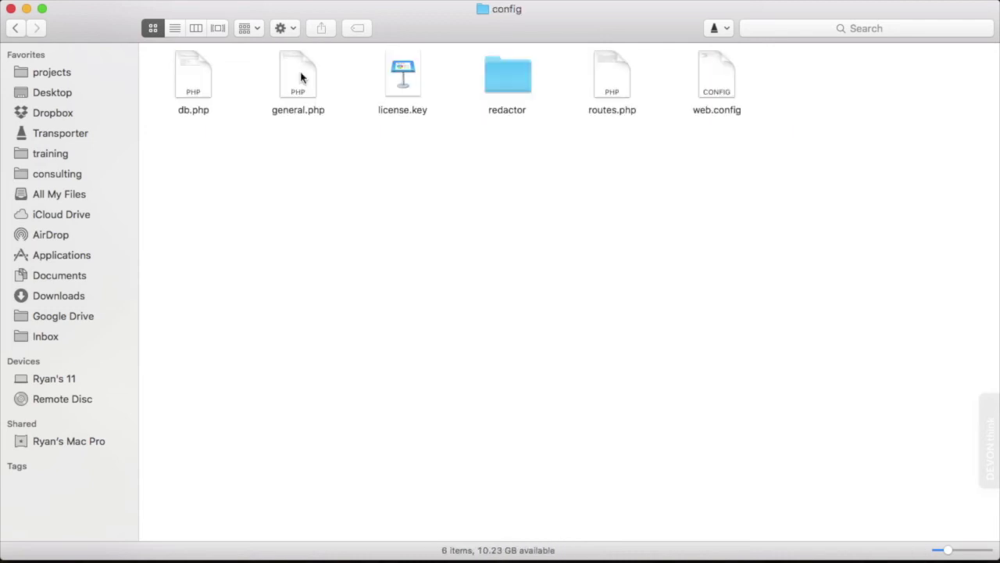
click(182, 75)
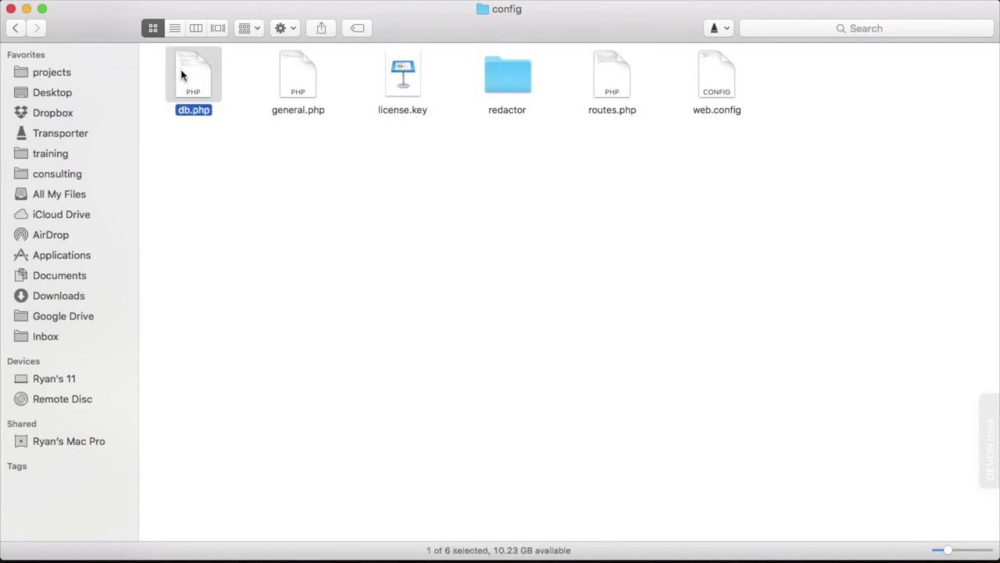
click(298, 83)
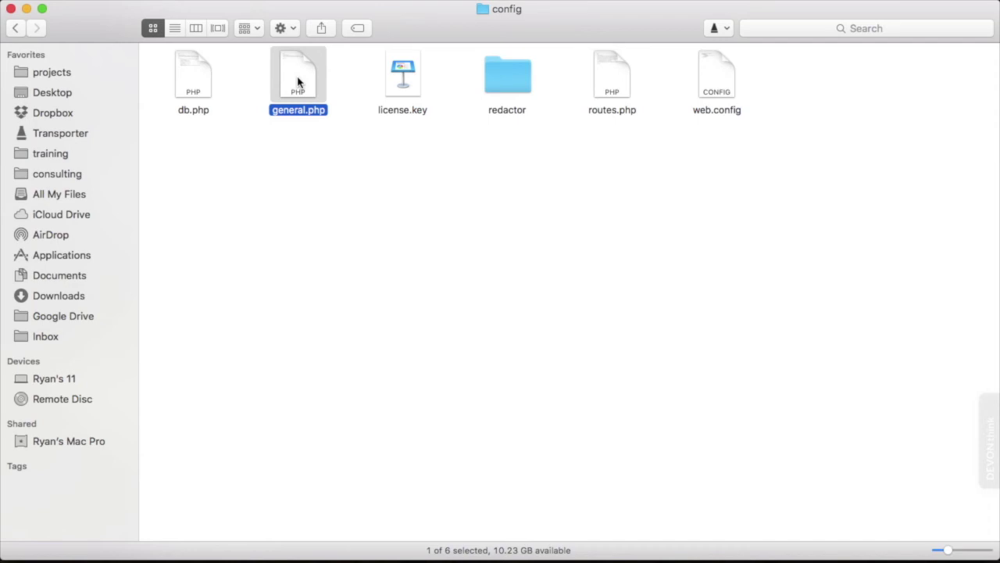
click(602, 70)
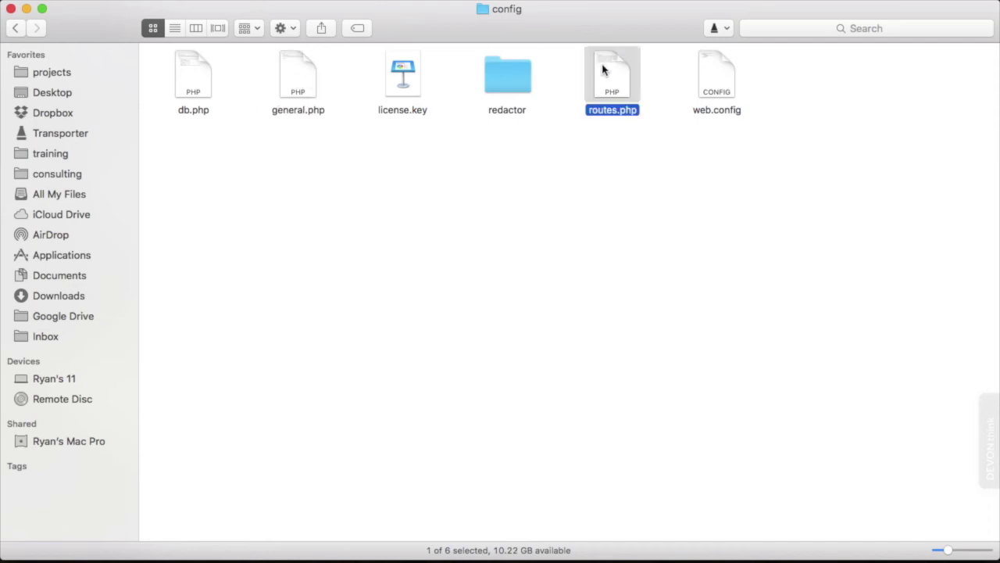
click(419, 84)
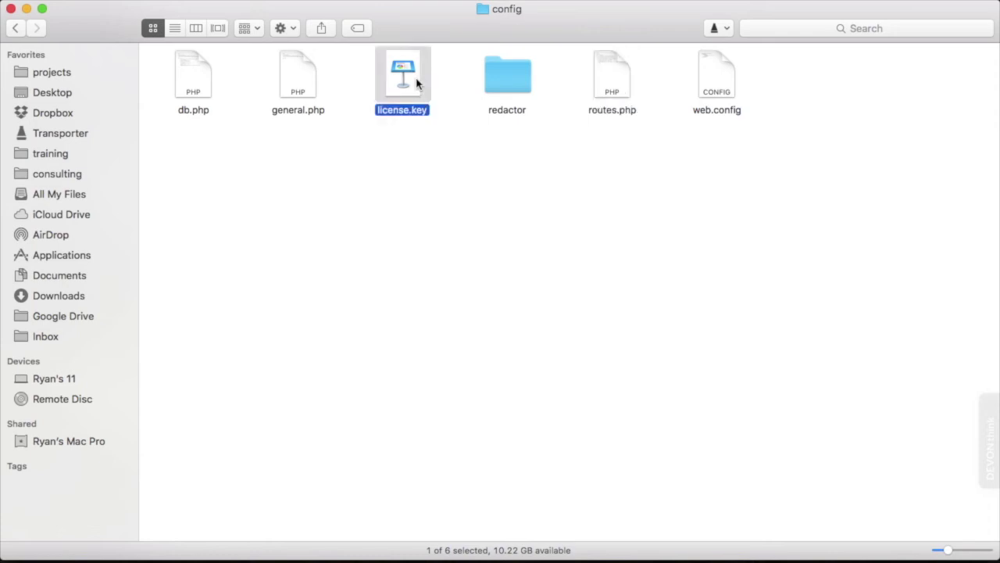
click(507, 77)
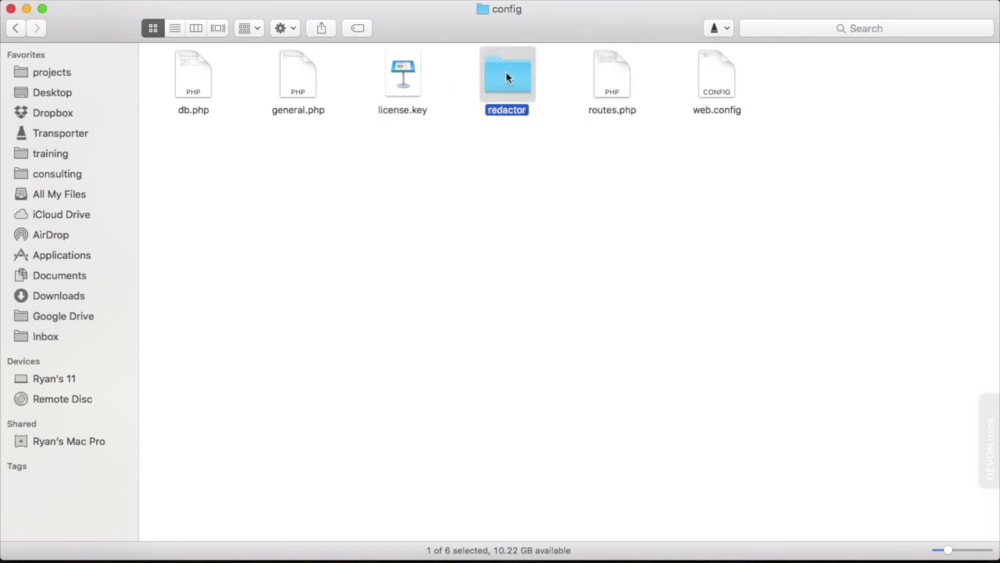
double_click(506, 77)
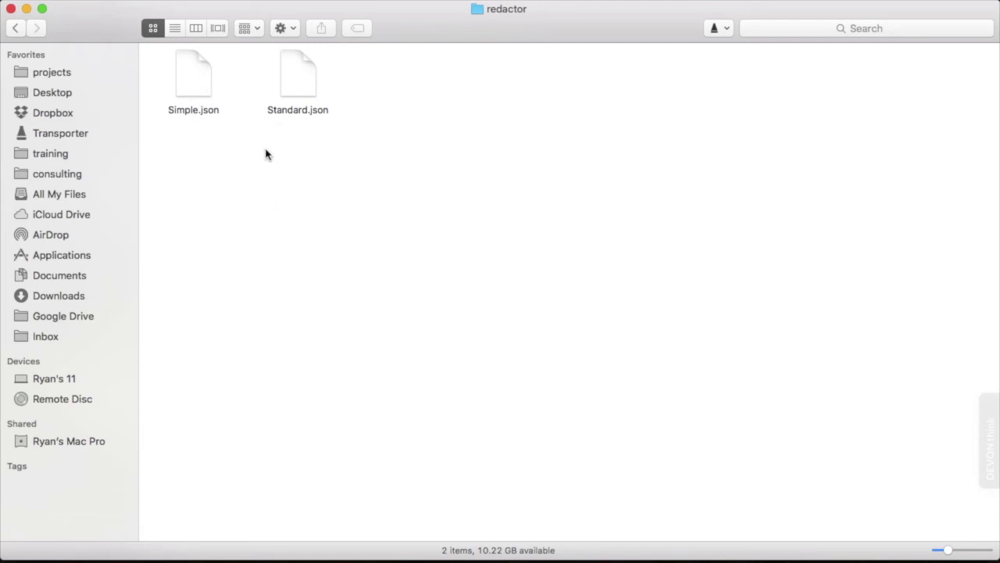
- Look inside the plugins folder, return to craft, and open the storage folder
click(15, 30)
click(398, 67)
double_click(398, 69)
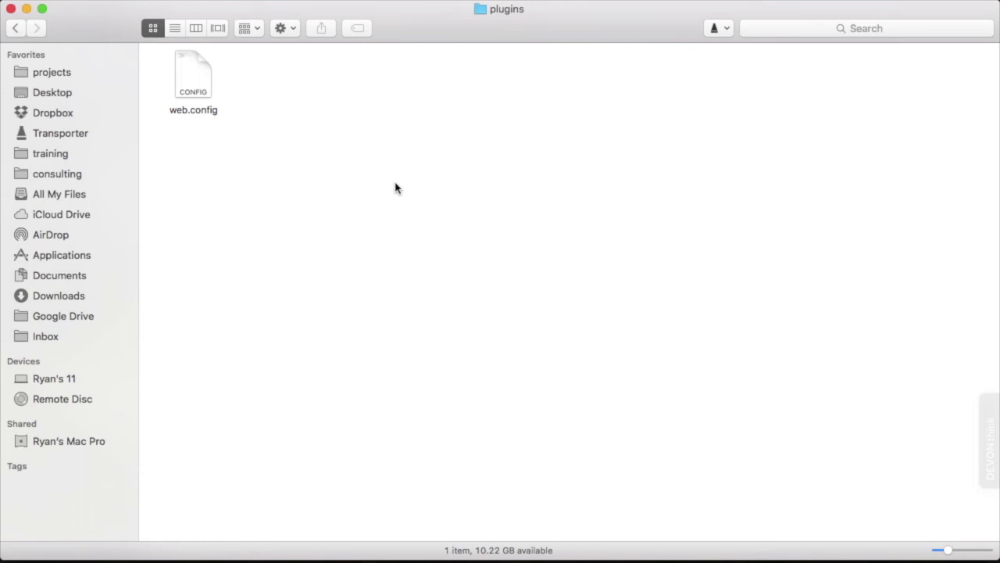
key(super+Up)
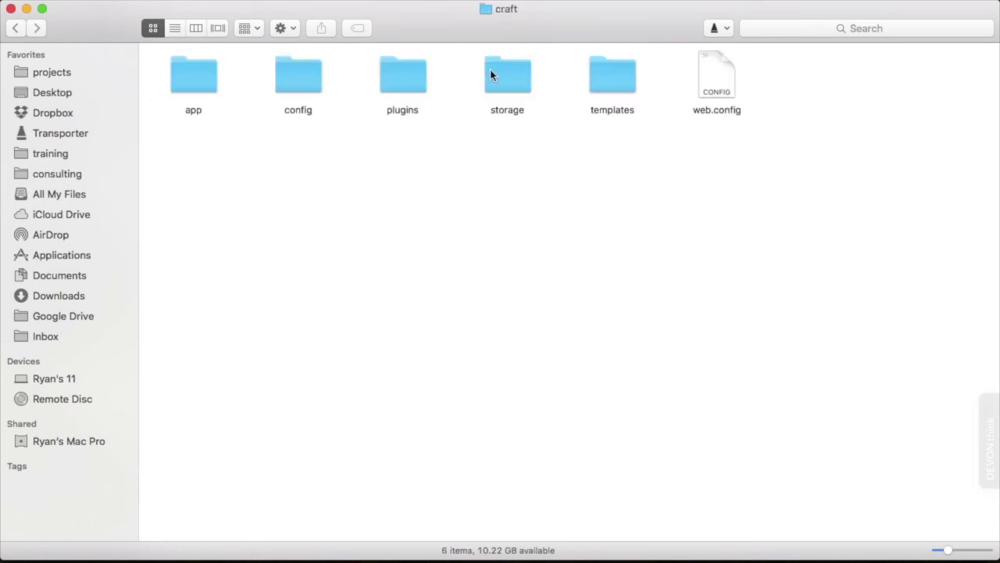
double_click(500, 76)
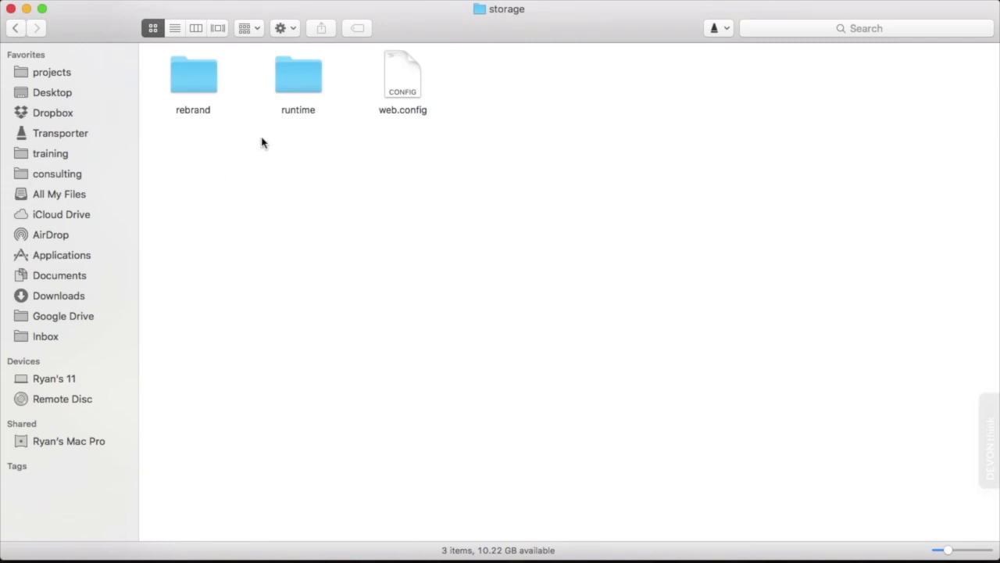
double_click(295, 85)
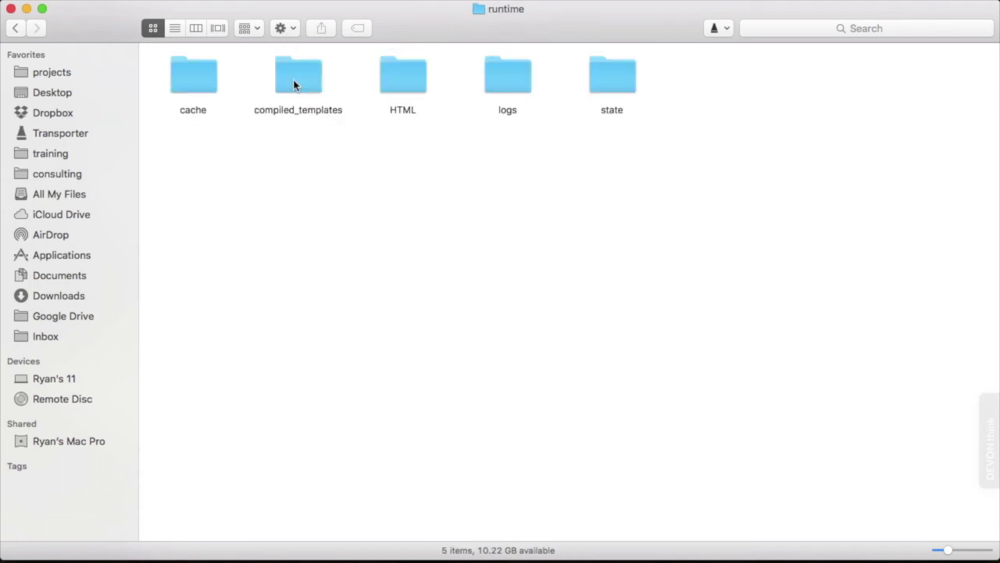
click(208, 89)
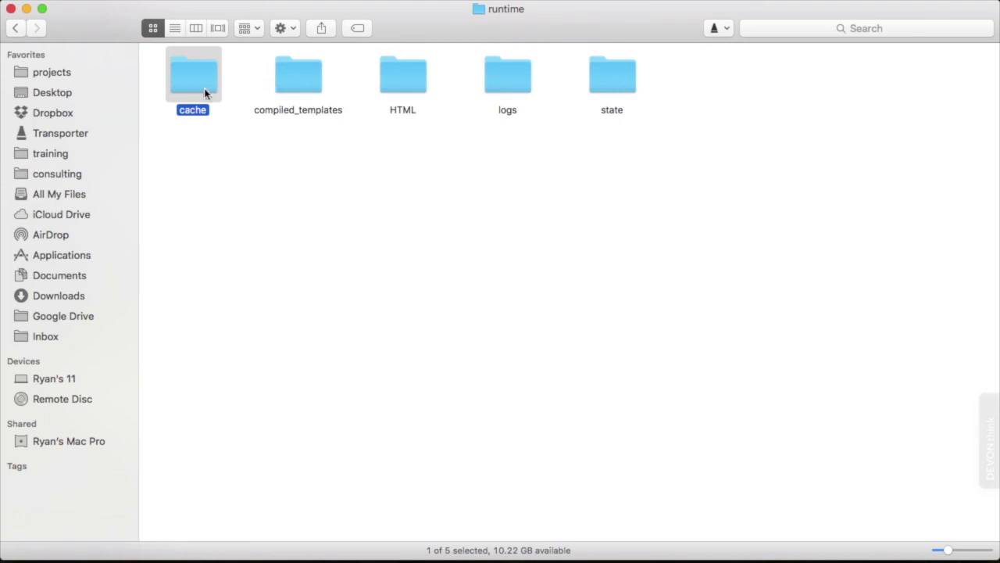
click(290, 79)
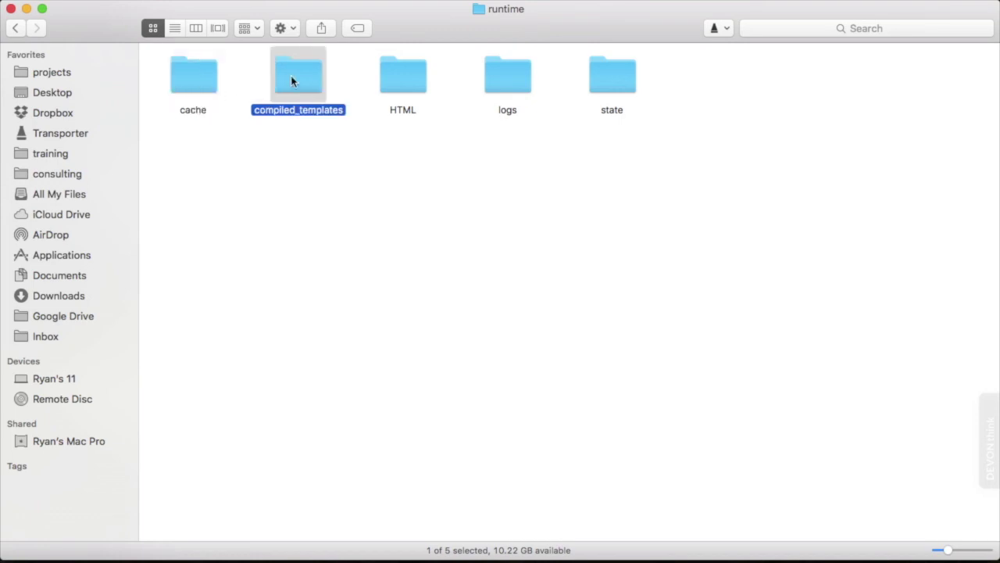
click(521, 68)
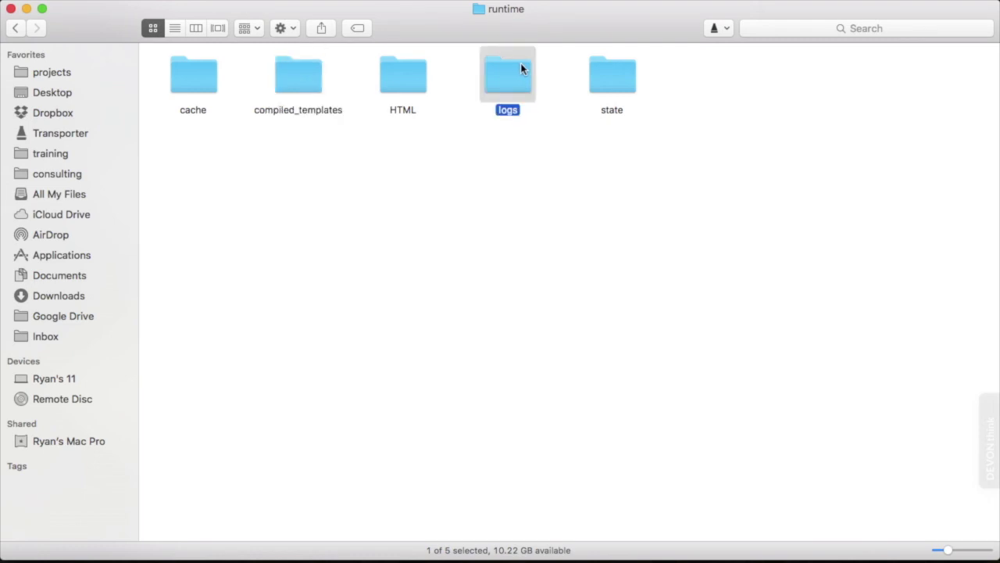
click(447, 170)
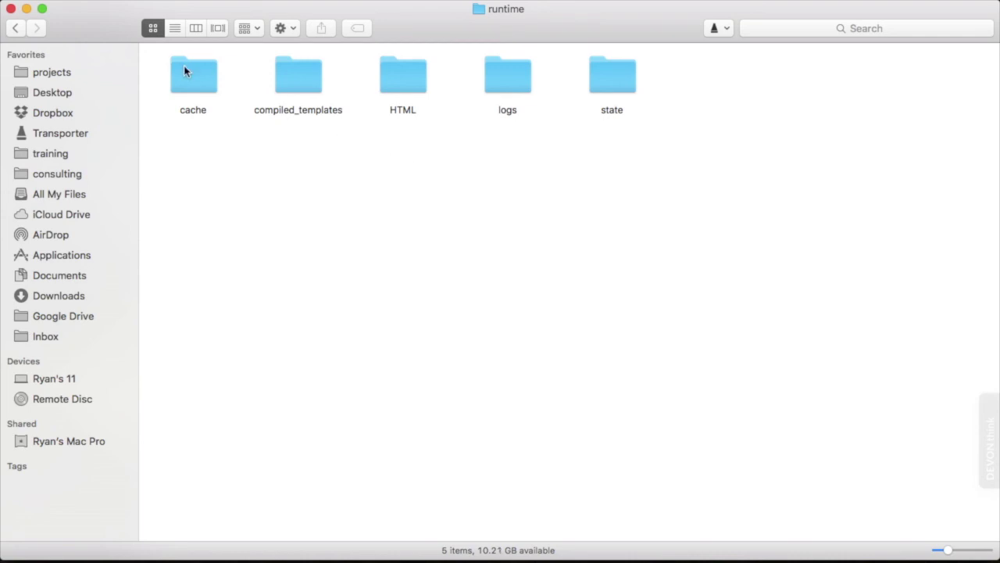
click(15, 28)
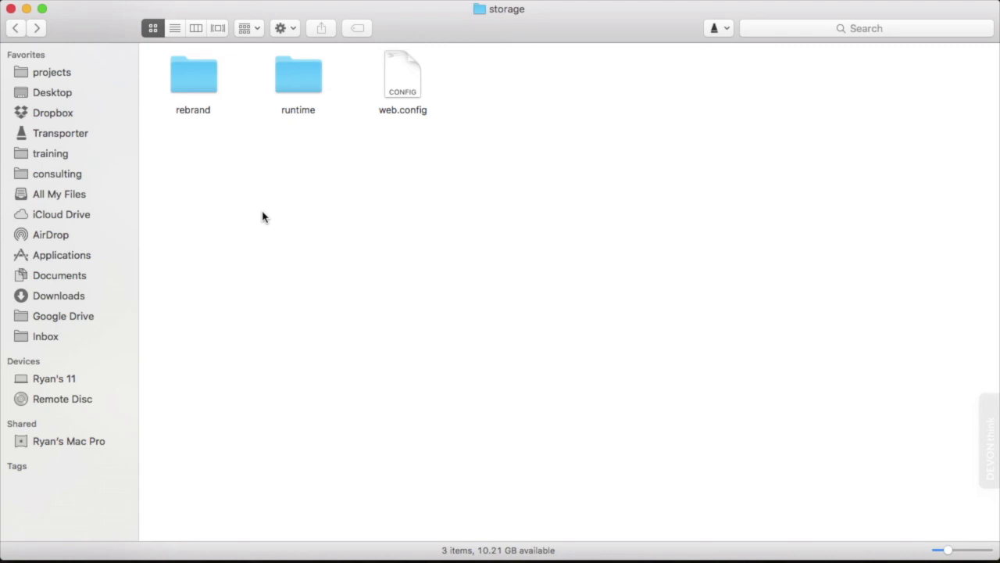
- Browse craft/templates and its news subfolder, revisit templates, then return to craft
key(super+Up)
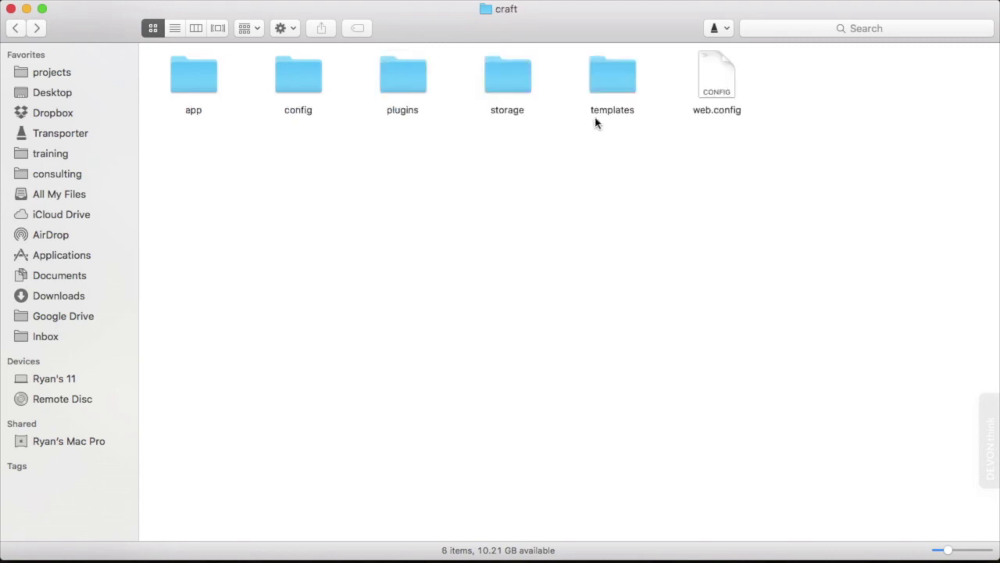
double_click(612, 93)
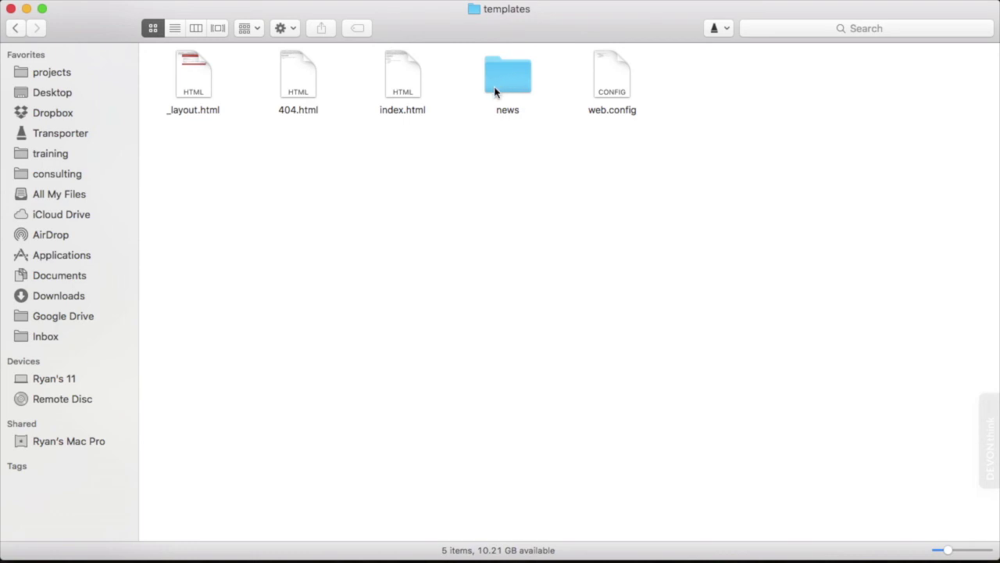
double_click(514, 78)
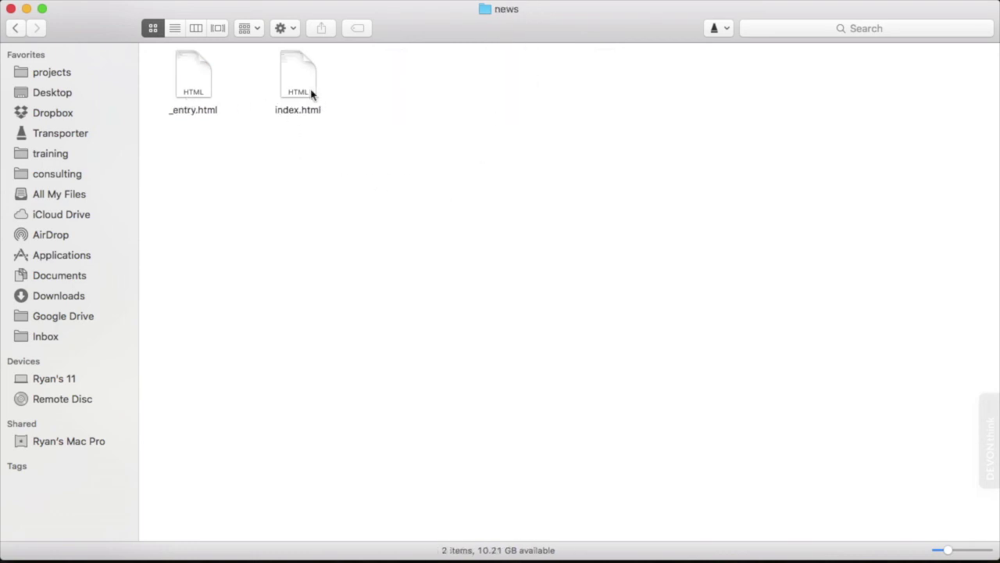
click(19, 31)
click(17, 30)
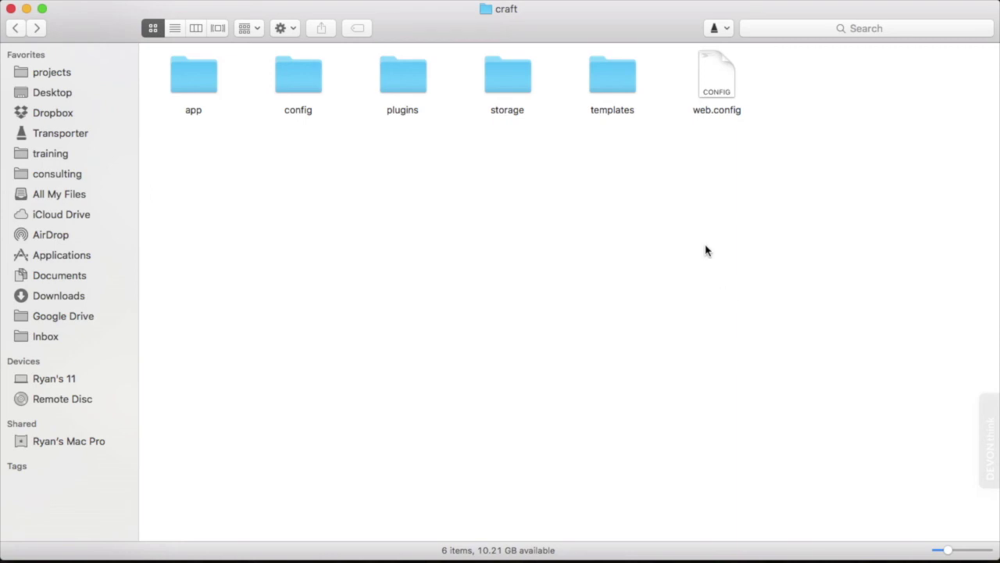
click(623, 90)
double_click(623, 90)
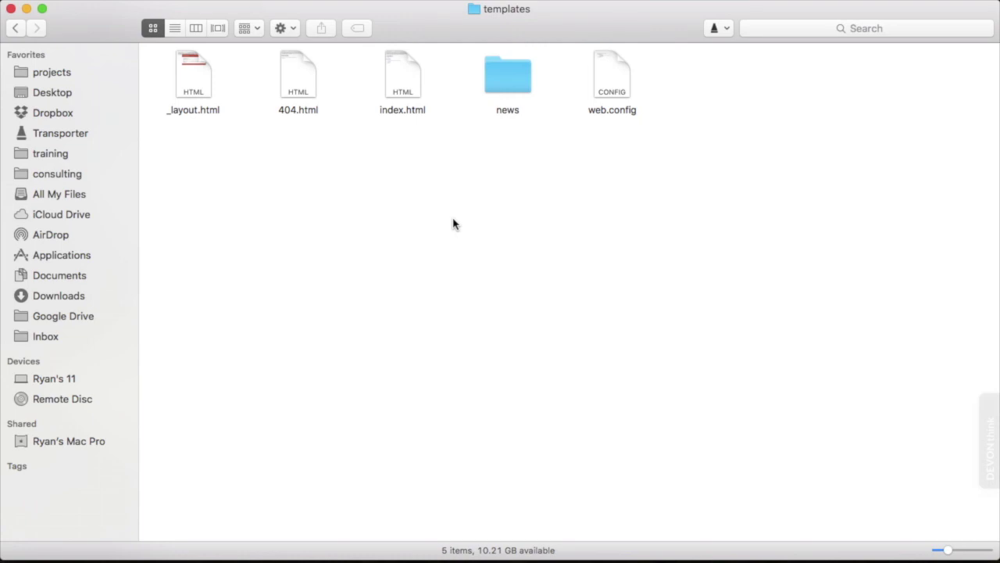
click(16, 29)
- From crafty-brewery.dev open the public folder and select index.php beside robots.txt
click(17, 30)
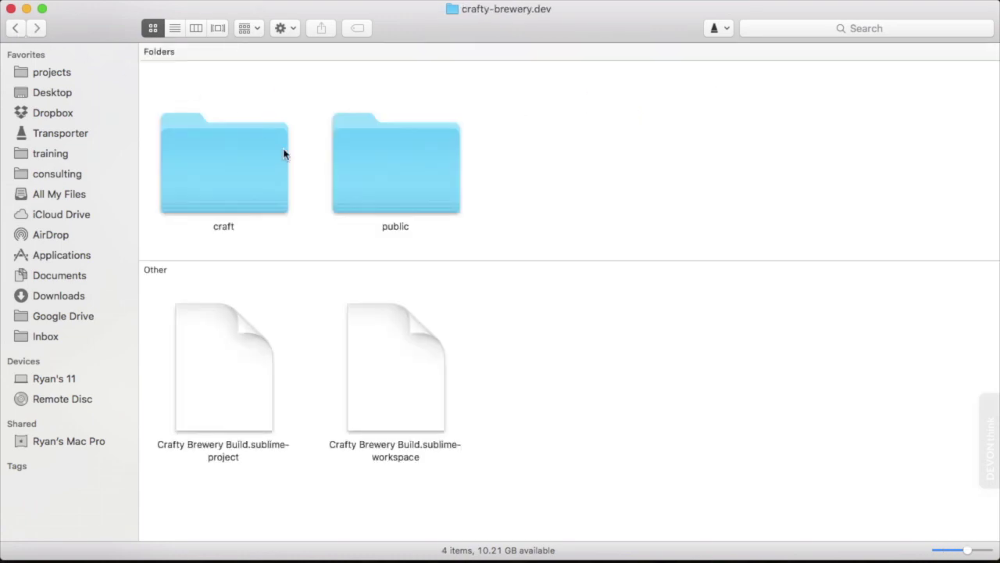
click(419, 151)
double_click(419, 151)
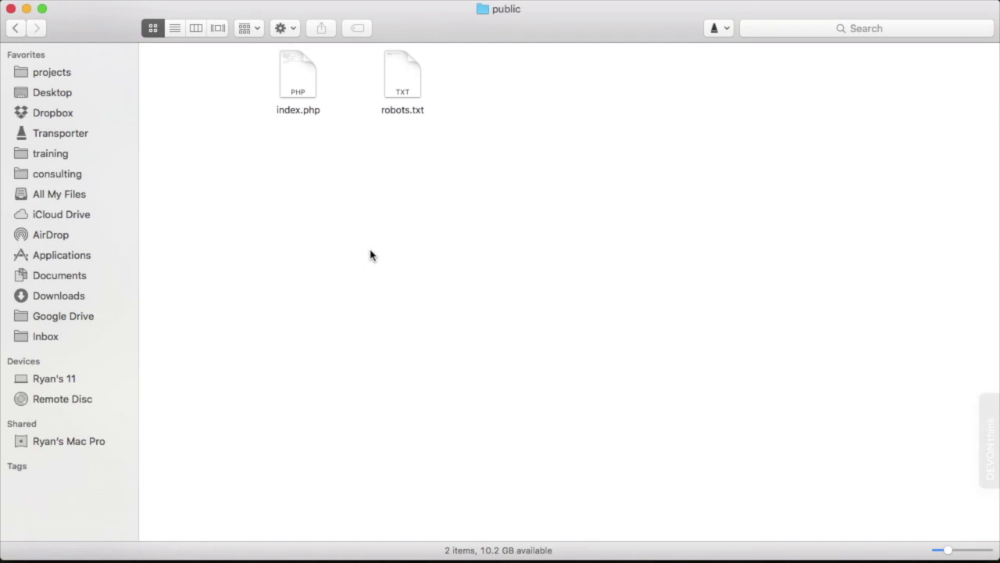
click(300, 73)
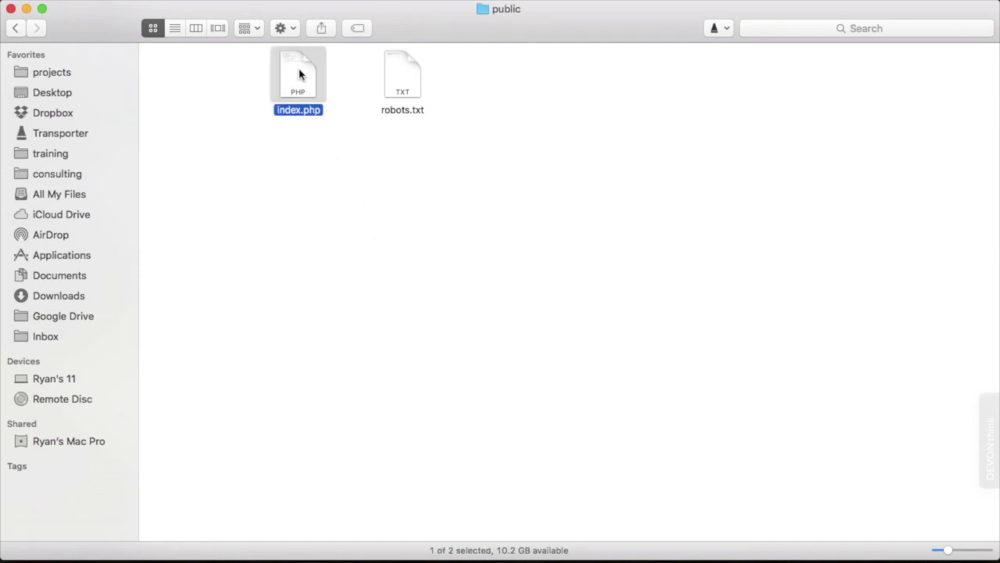